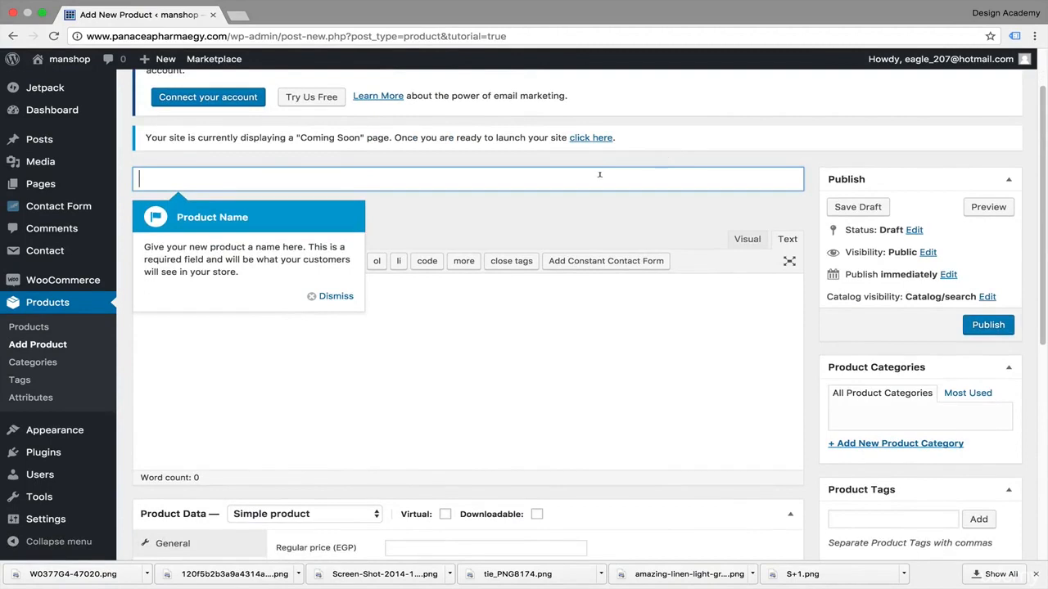
Step: Name the new product "Aviator watch"
scroll(599, 174, "up", 2)
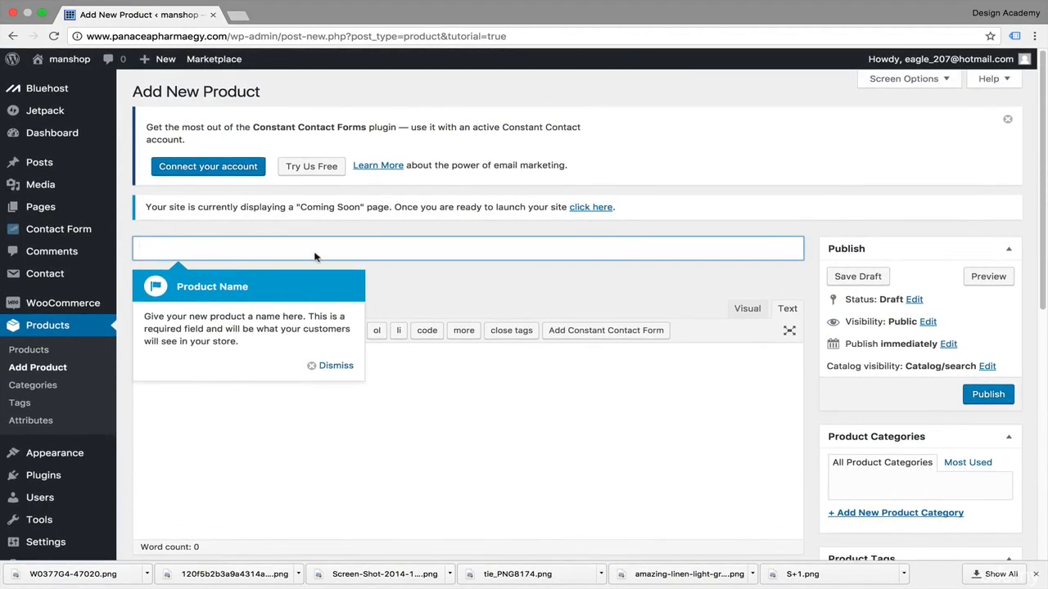
scroll(388, 293, "down", 2)
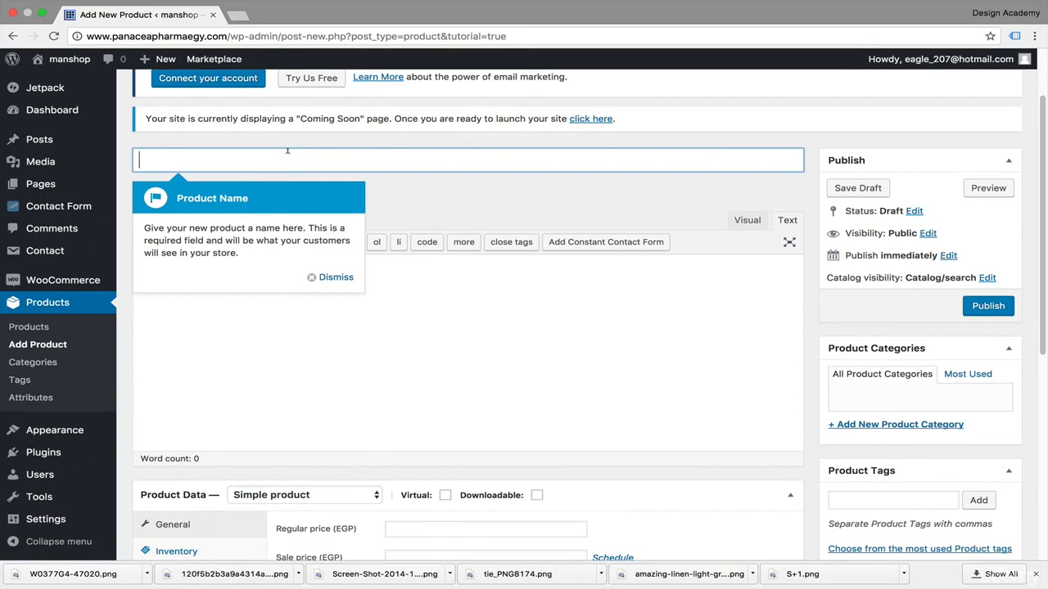
type("Swi")
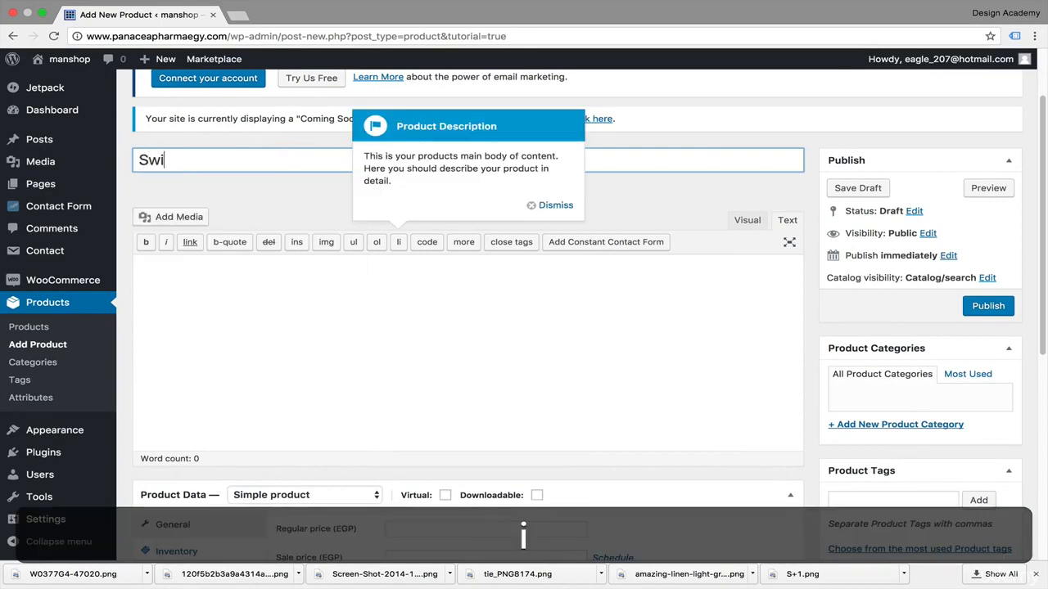
type("ss watch")
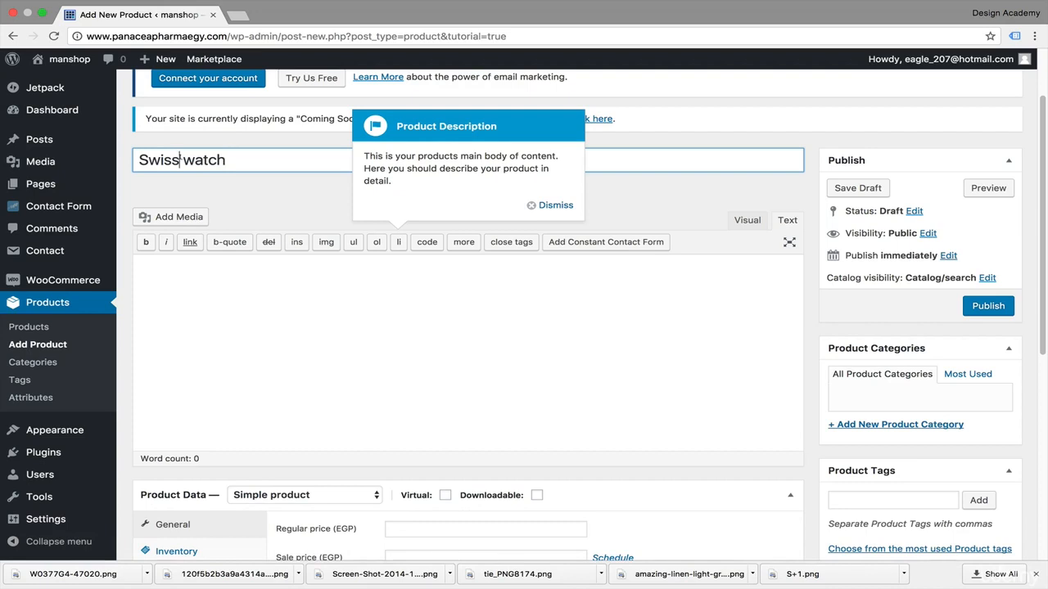
left_click_drag(180, 159, 137, 157)
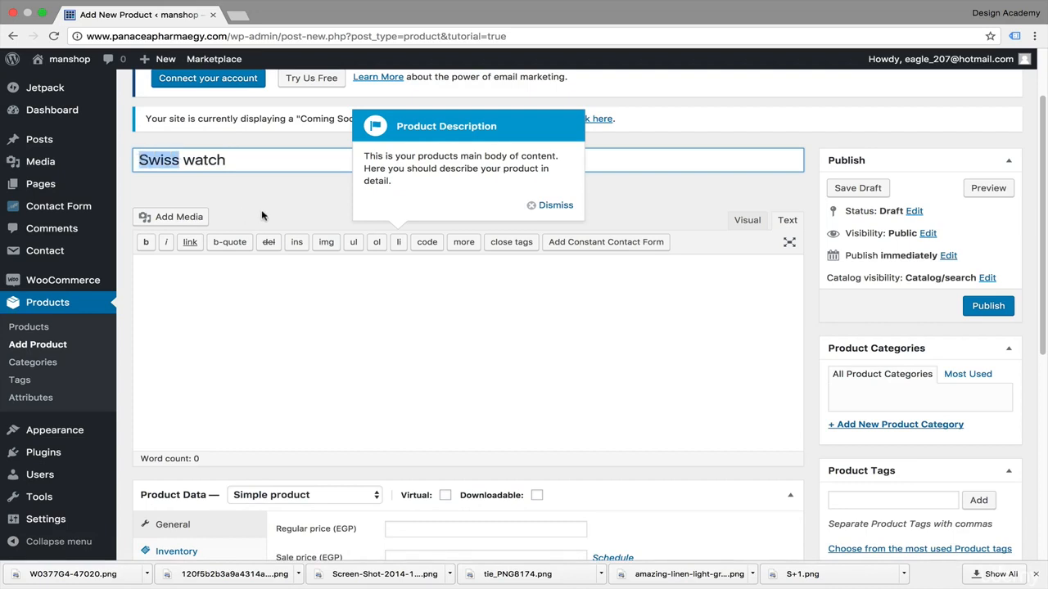
type("Aviator")
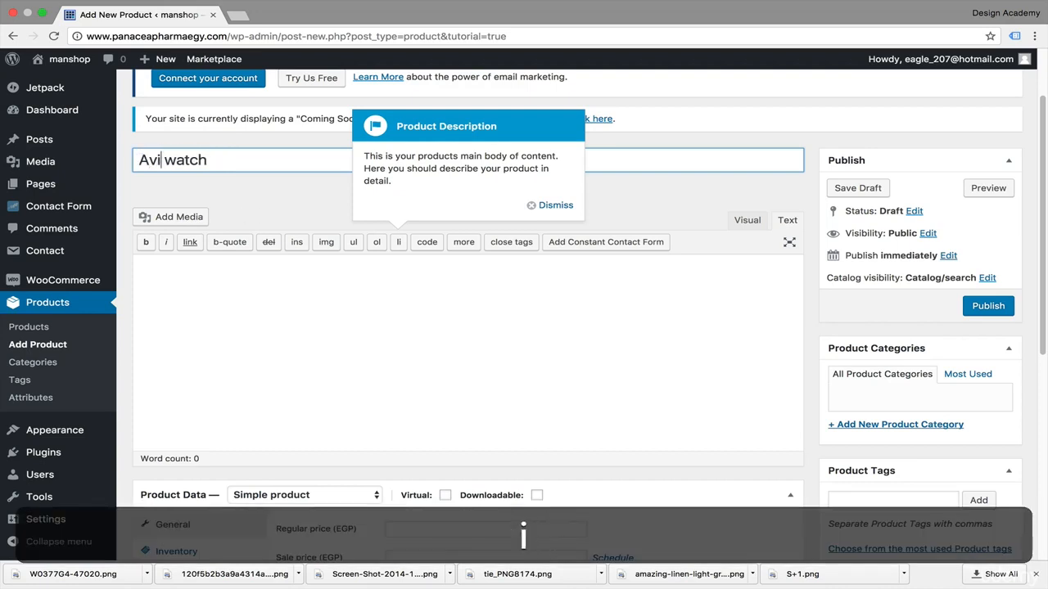
left_click(265, 160)
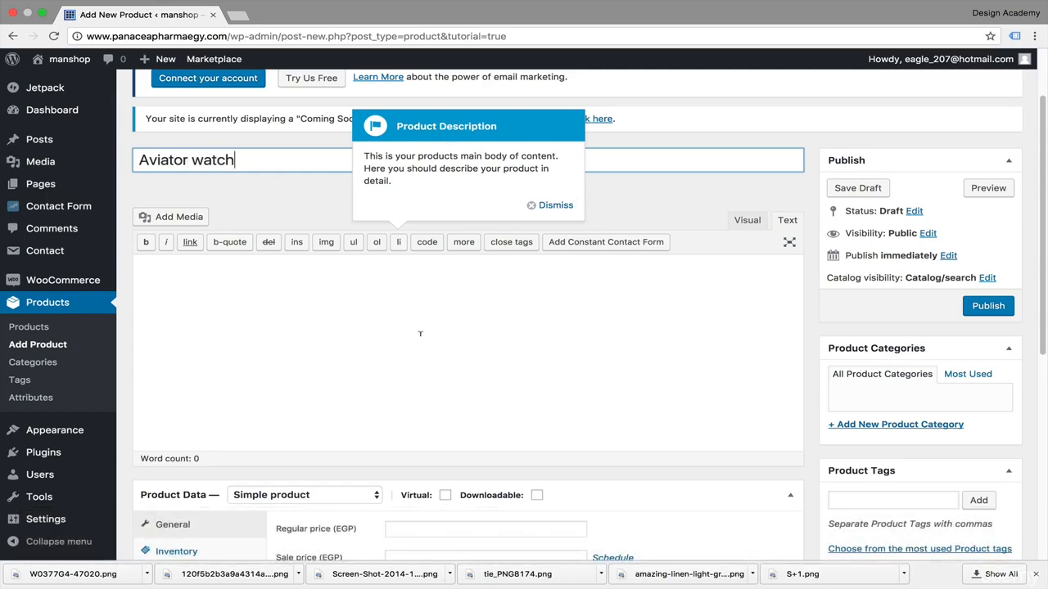
Step: Search the web for "dummy text" in a new browser tab and copy the "What is Lorem Ipsum?" paragraph from lipsum.com
scroll(409, 341, "down", 2)
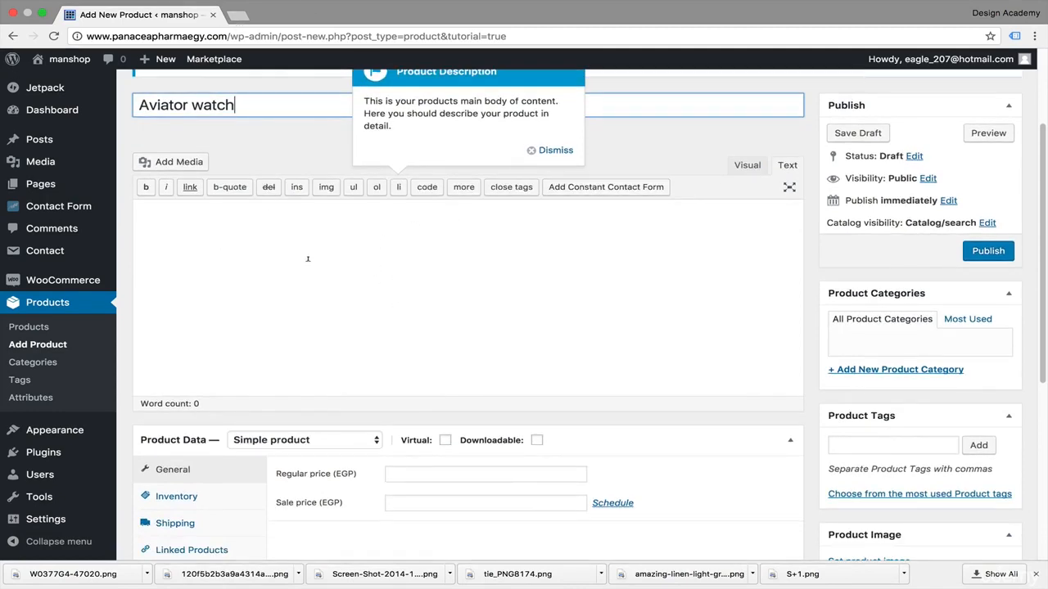
scroll(308, 259, "down", 10)
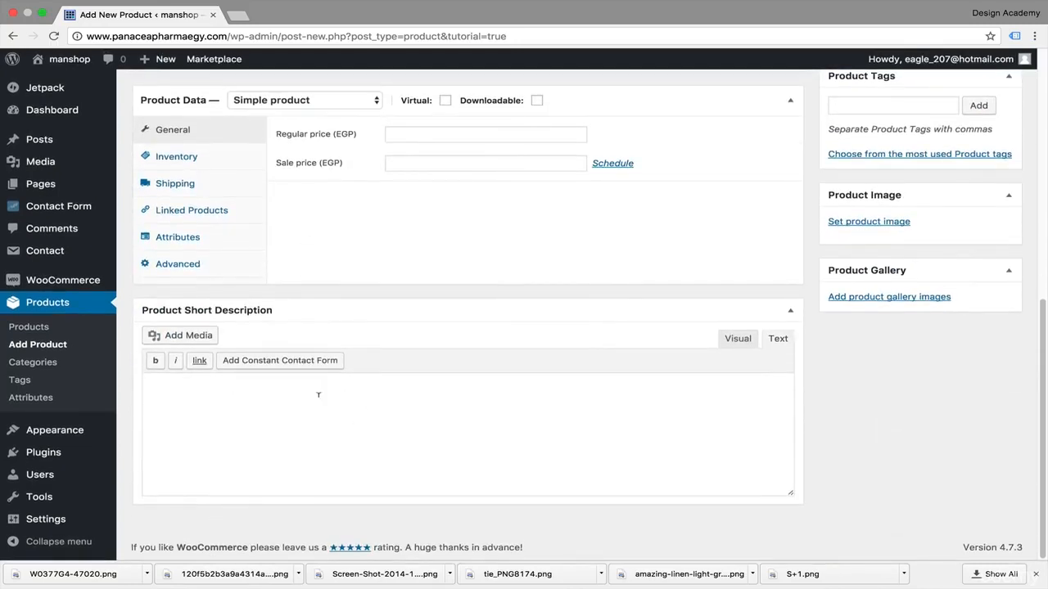
scroll(337, 444, "up", 10)
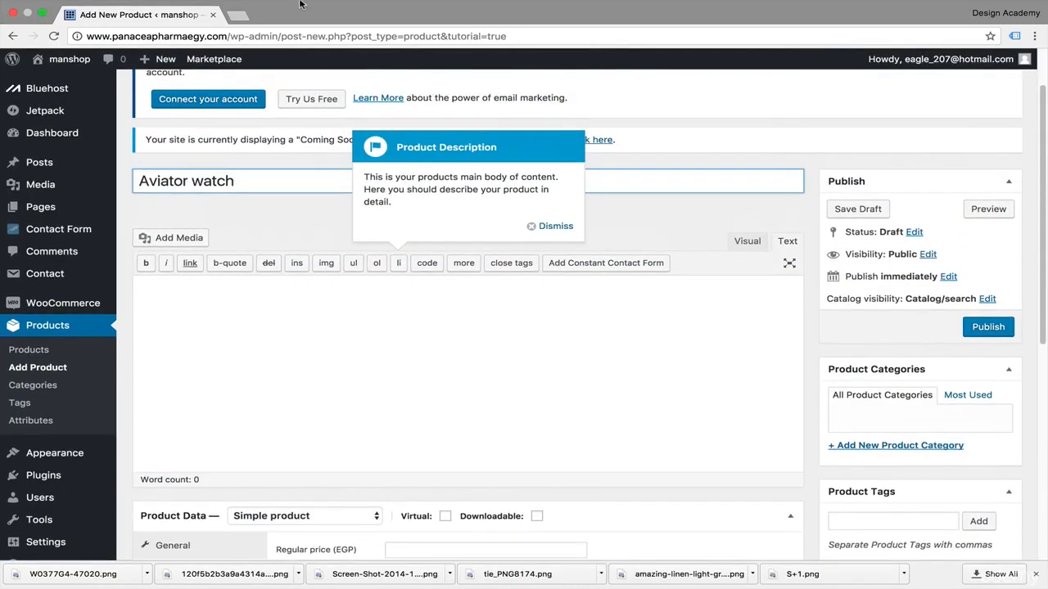
left_click(236, 15)
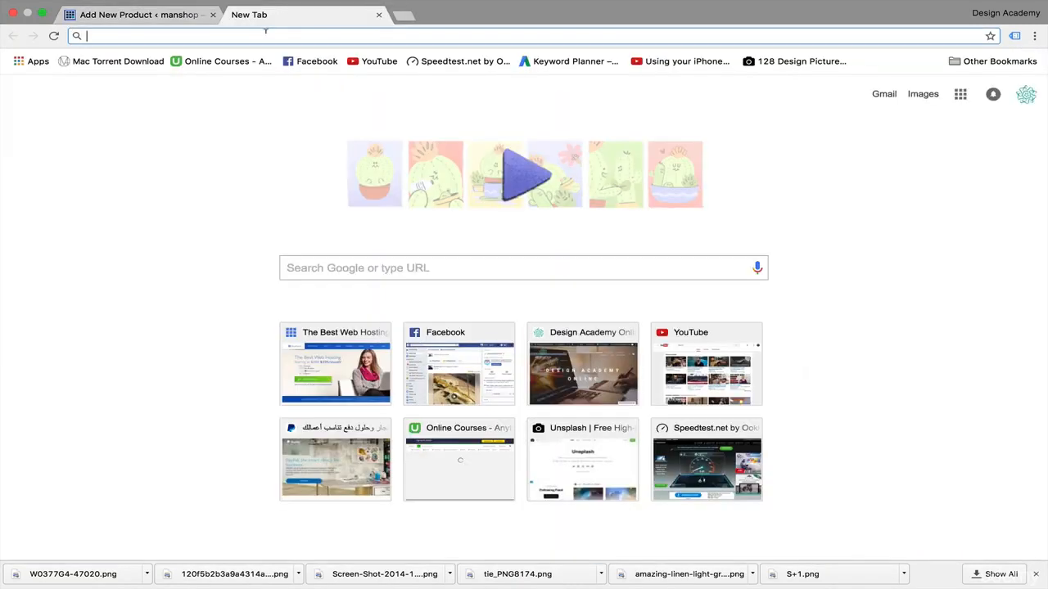
type("dummy text")
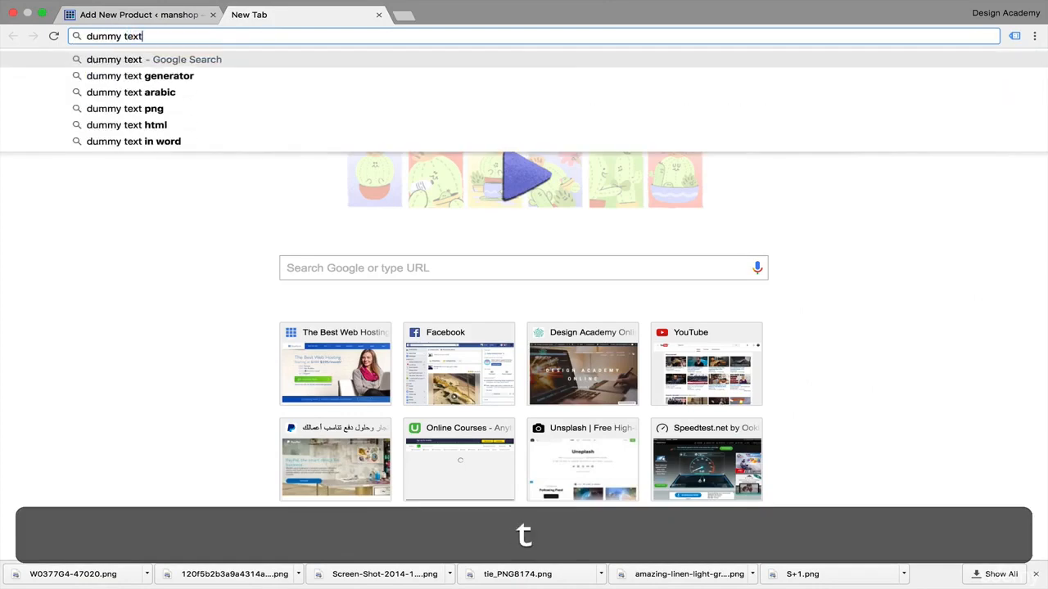
key("Return")
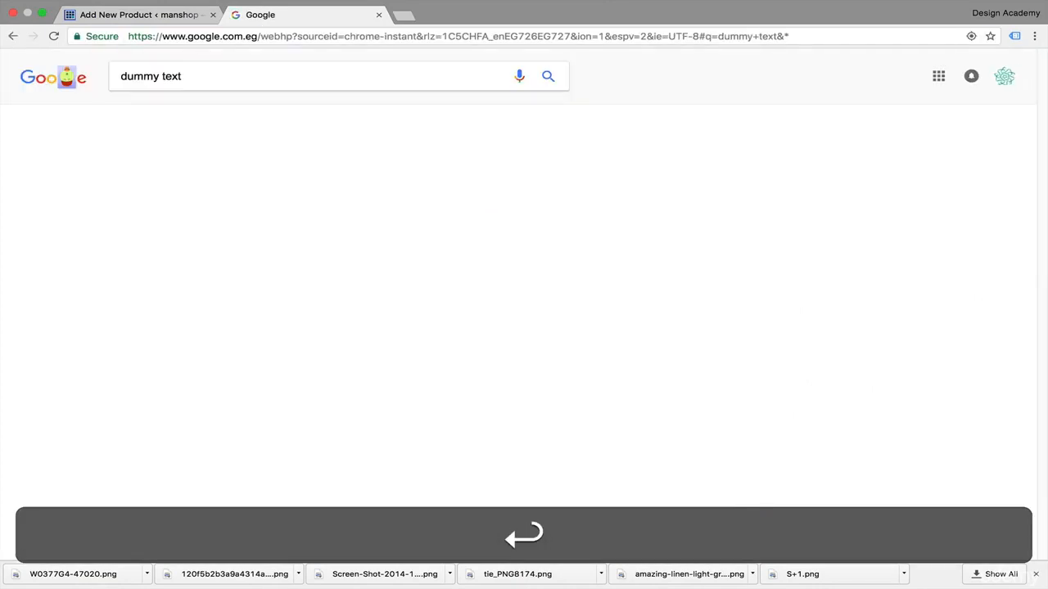
left_click(214, 169)
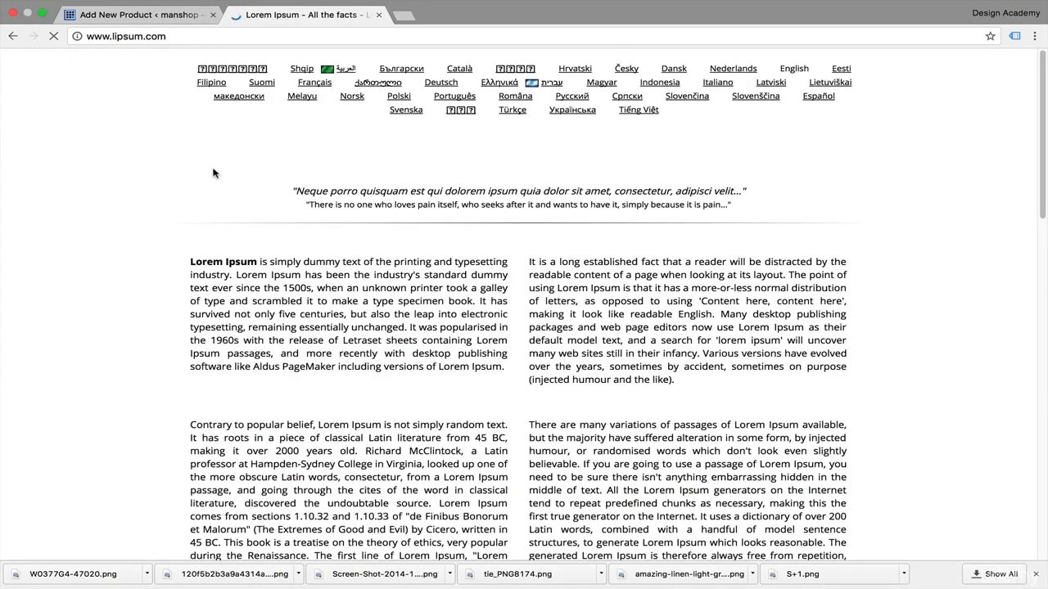
left_click_drag(270, 330, 503, 436)
key("super+c")
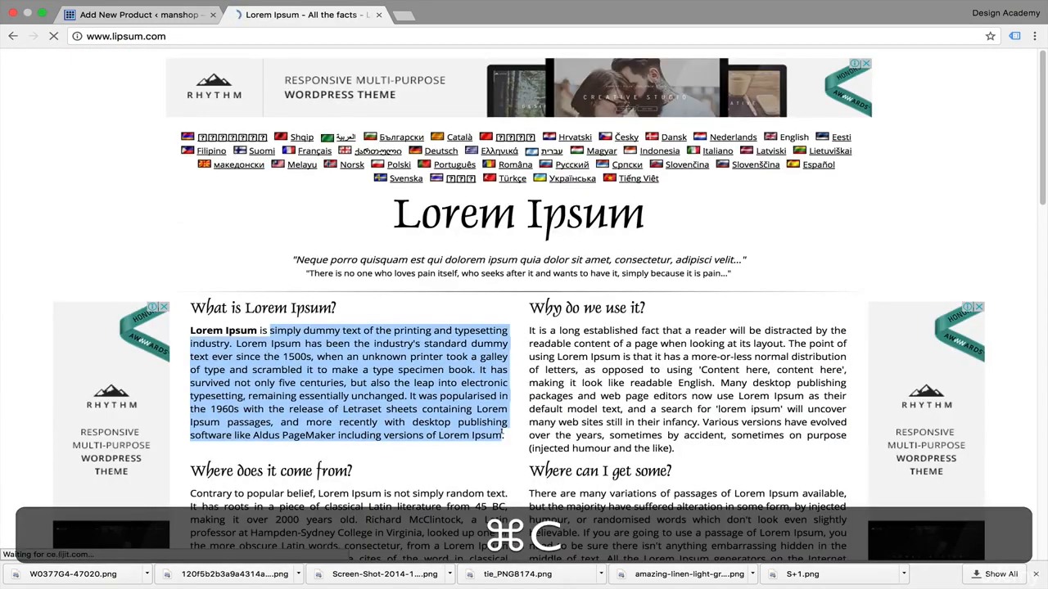
Step: Return to the product page, close the Lorem Ipsum page, and paste the copied paragraph into the main product description in Visual mode
left_click(166, 25)
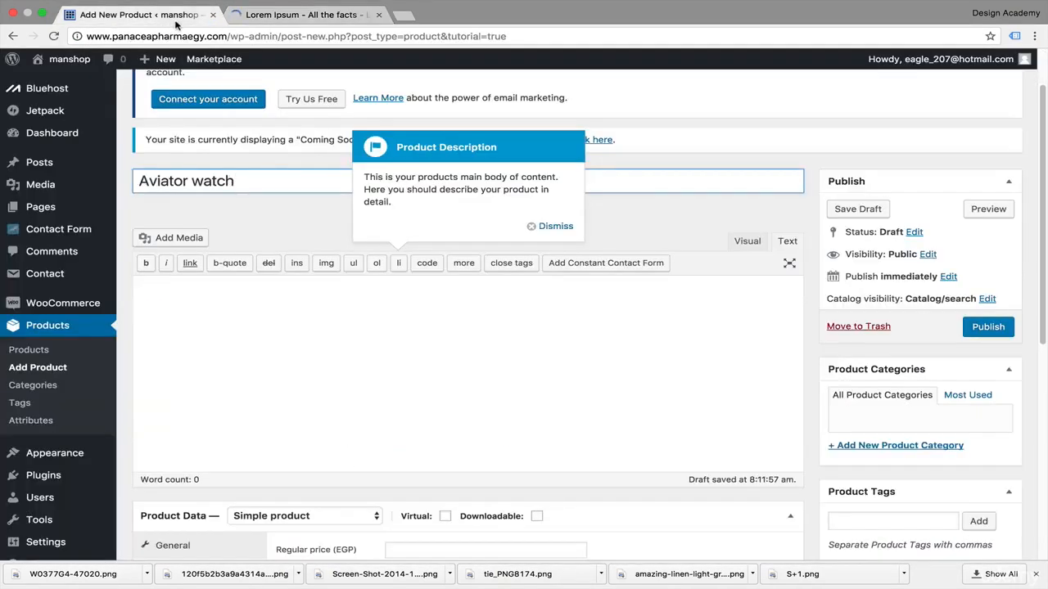
left_click(379, 15)
left_click(332, 299)
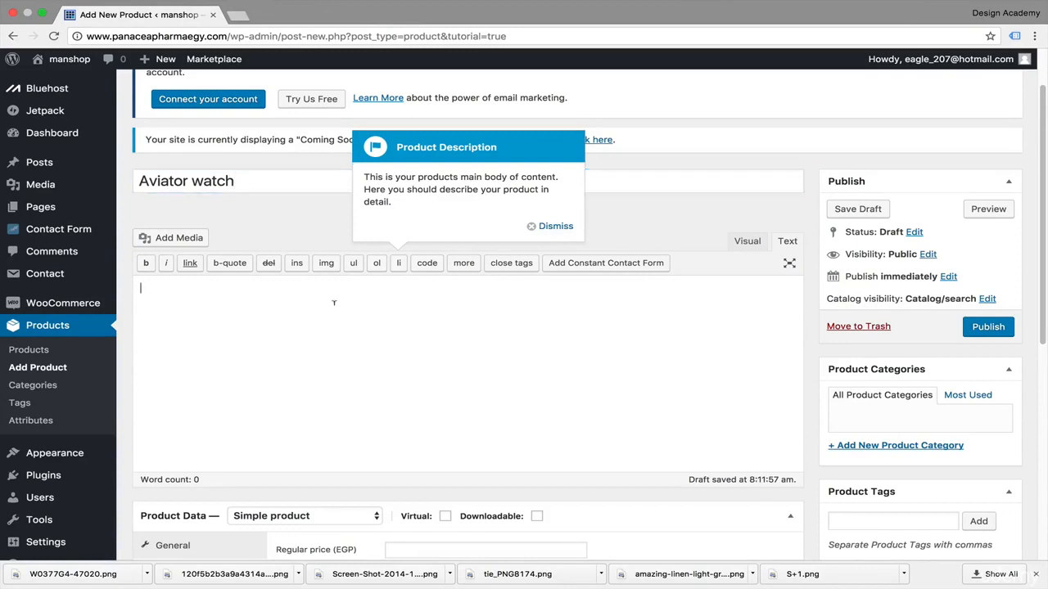
key("super+v")
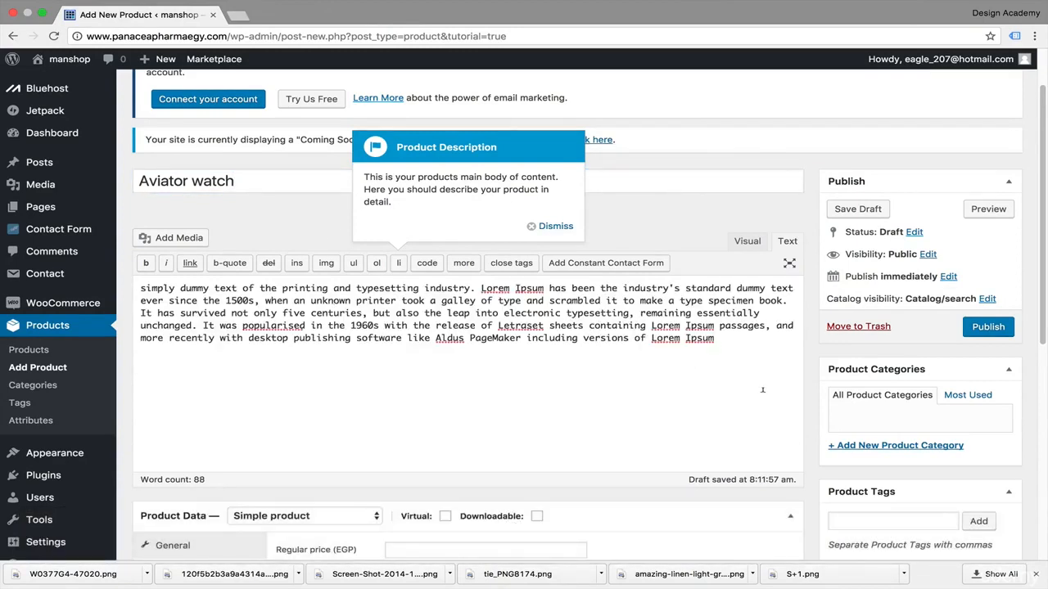
scroll(762, 390, "down", 10)
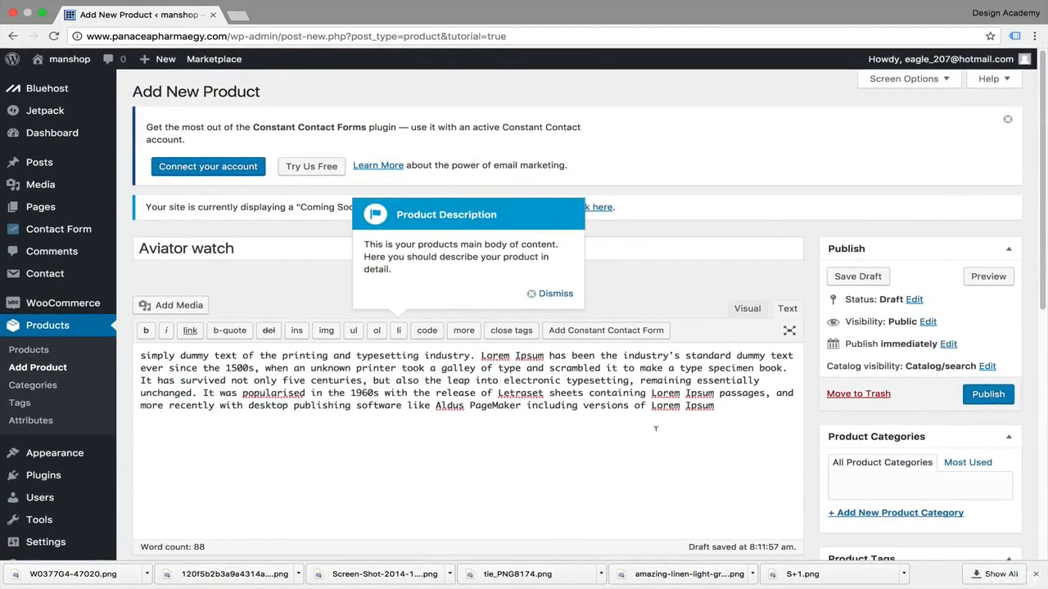
key("super+v")
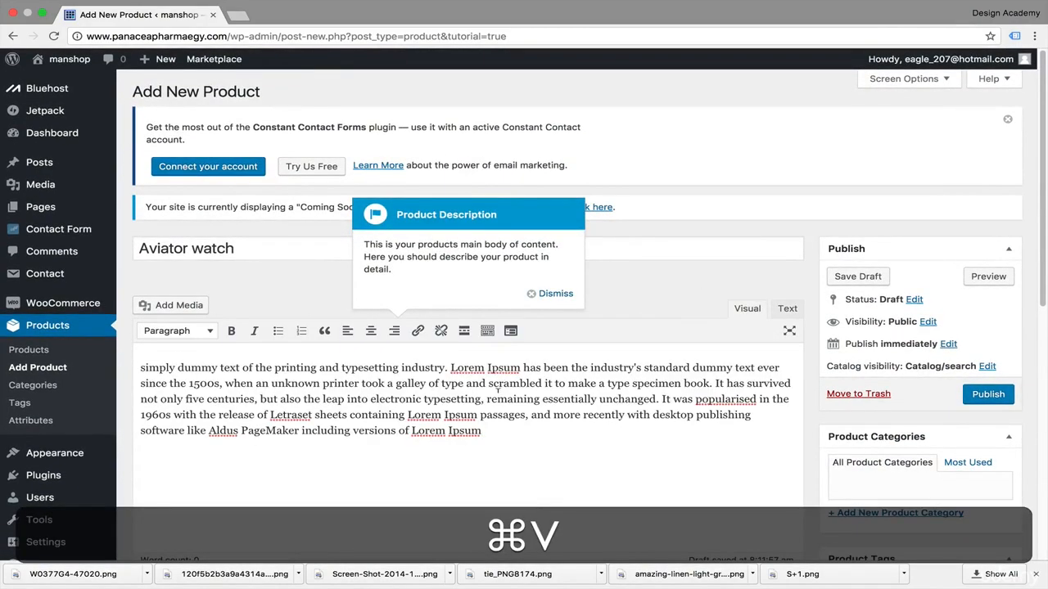
Step: Paste the copied text into the product short description and delete everything after "text ever since the 1500s,"
scroll(498, 391, "down", 3)
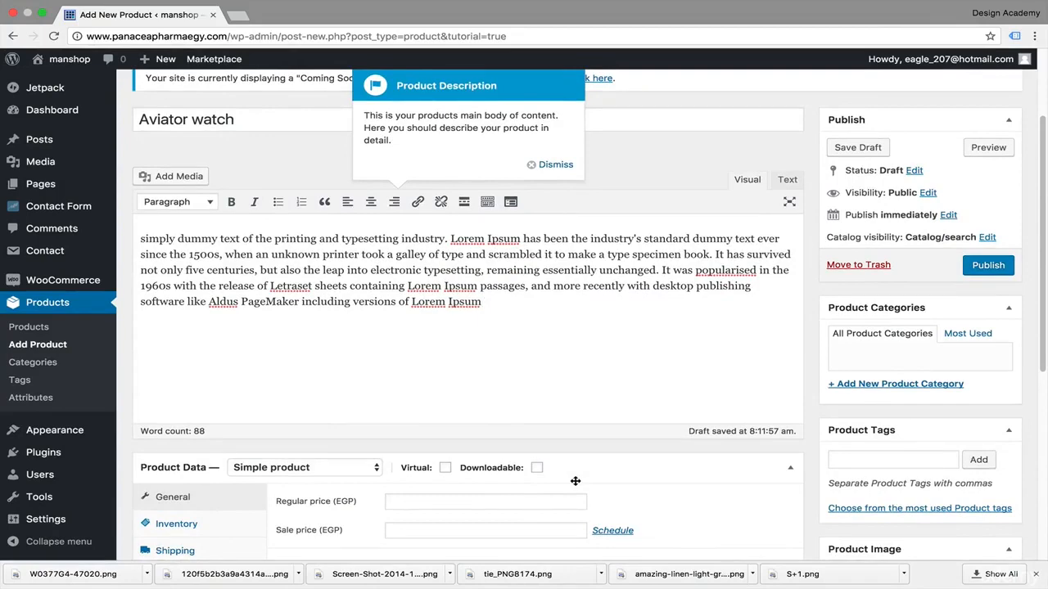
scroll(575, 482, "down", 9)
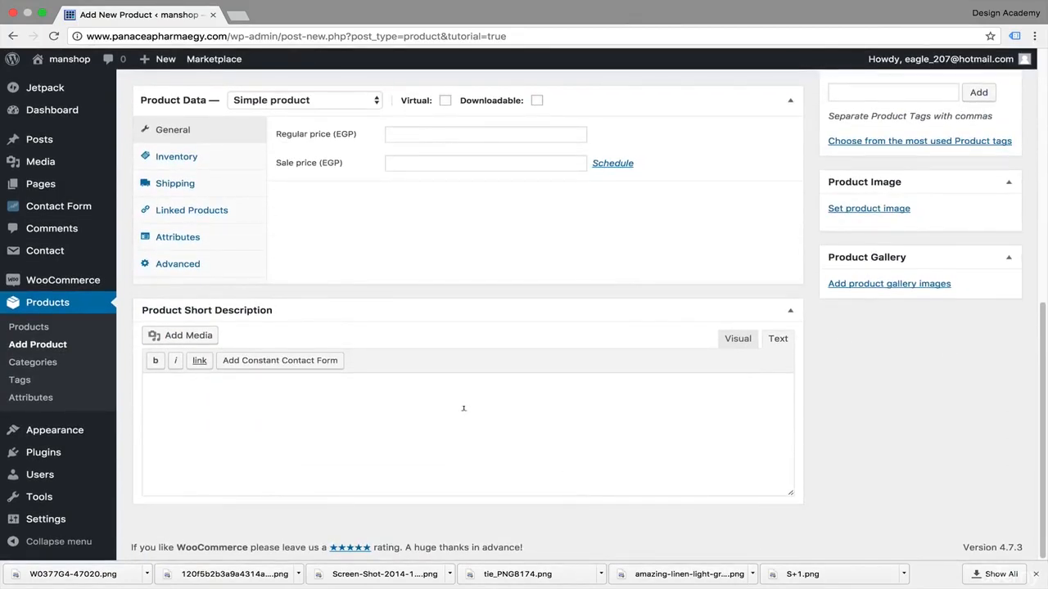
left_click(463, 407)
key("super+v")
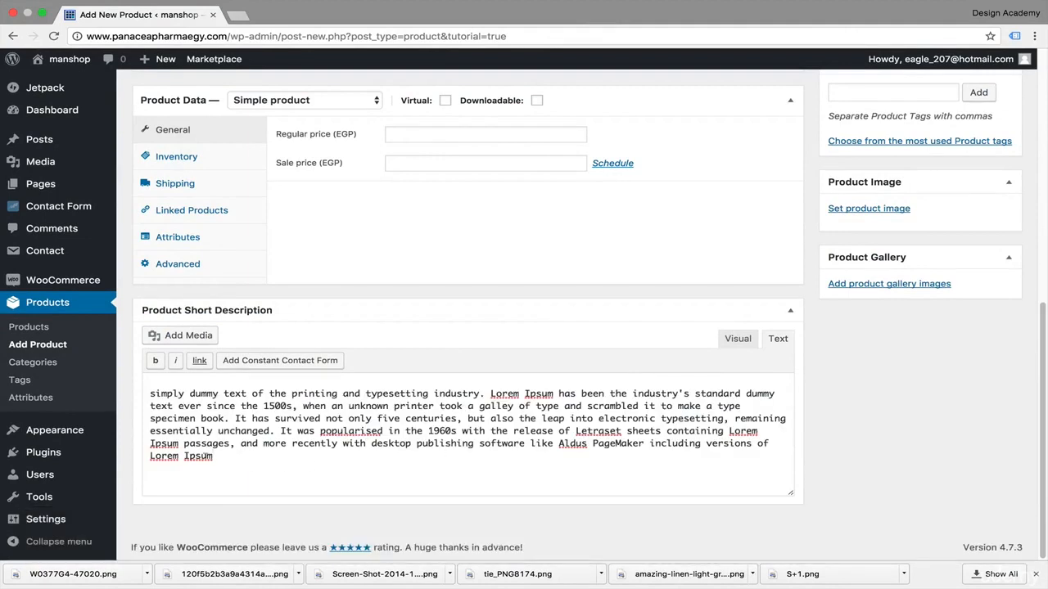
left_click_drag(249, 466, 235, 418)
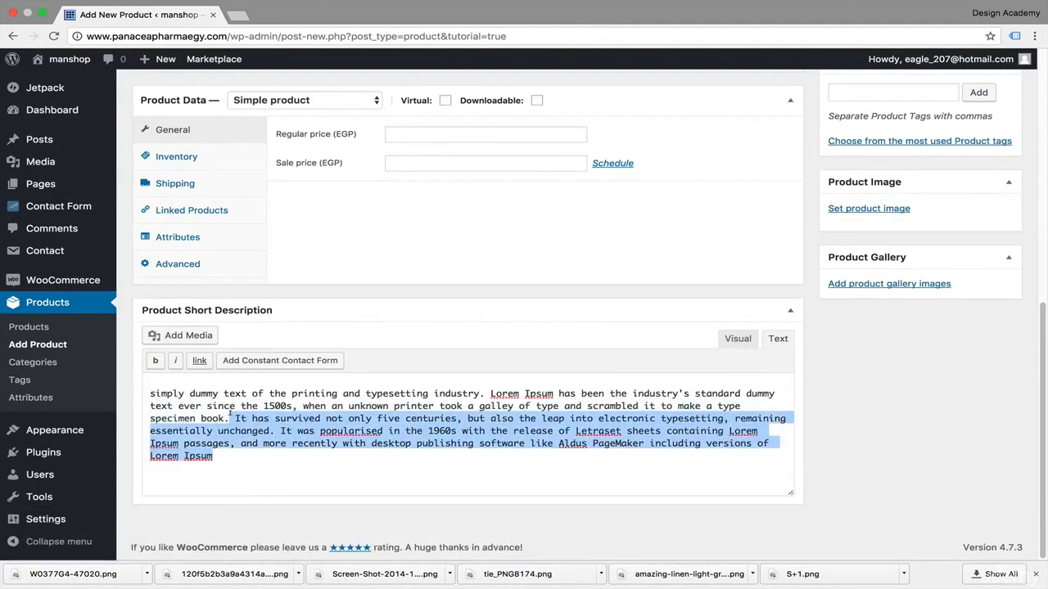
key("BackSpace")
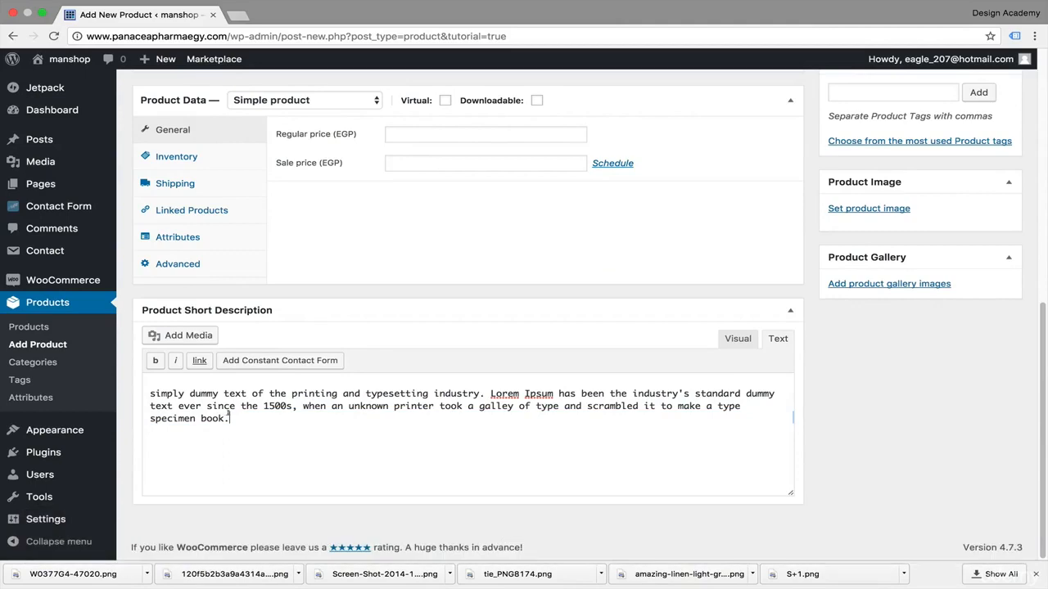
left_click_drag(230, 418, 298, 401)
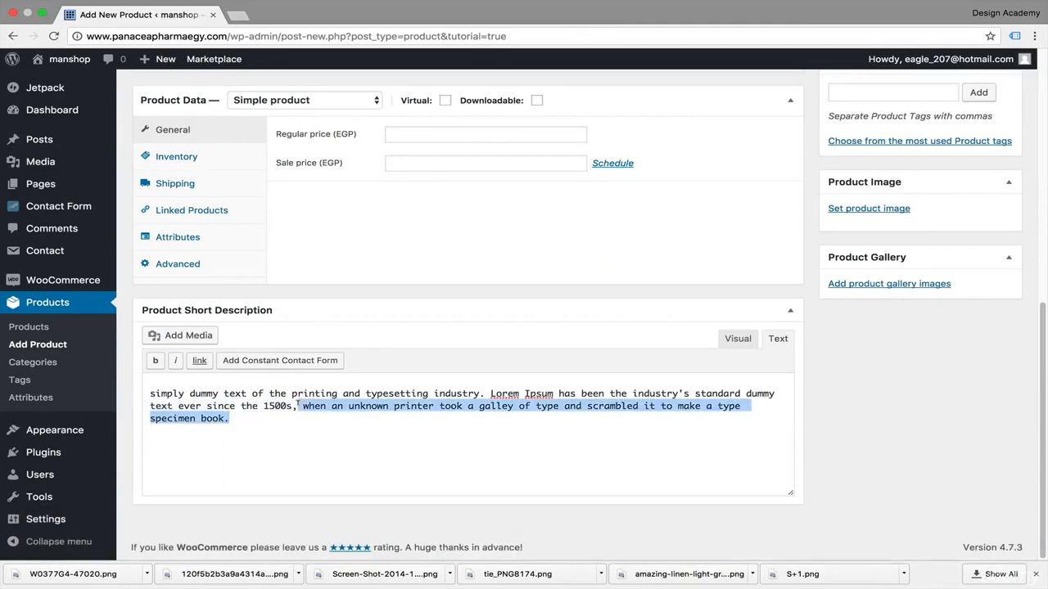
key("BackSpace")
Step: Set the product's regular price to 400 EGP and dismiss the Product Description tip
scroll(286, 376, "up", 4)
scroll(363, 287, "down", 2)
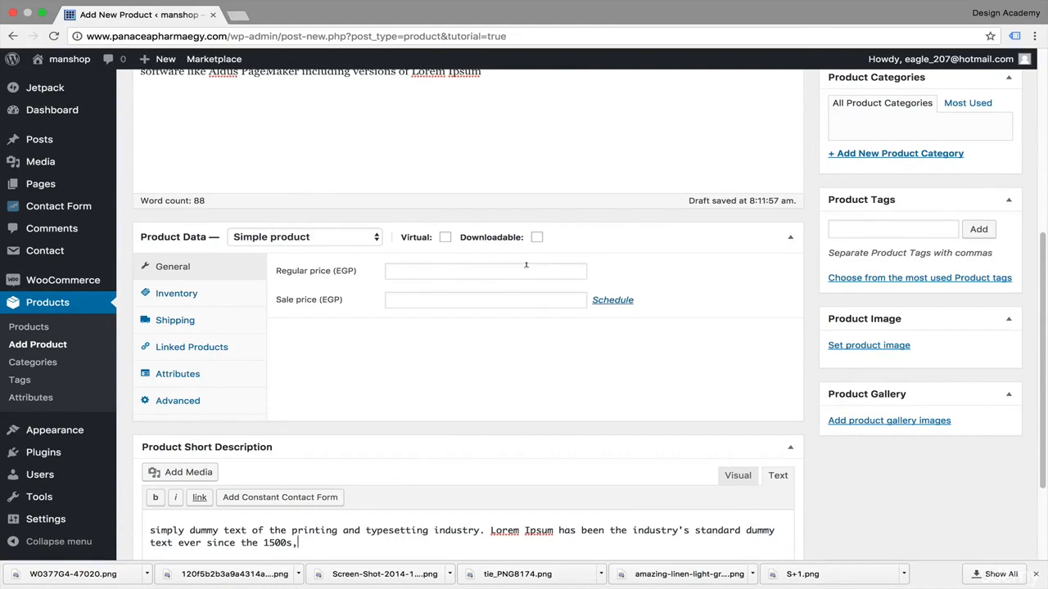
left_click(515, 270)
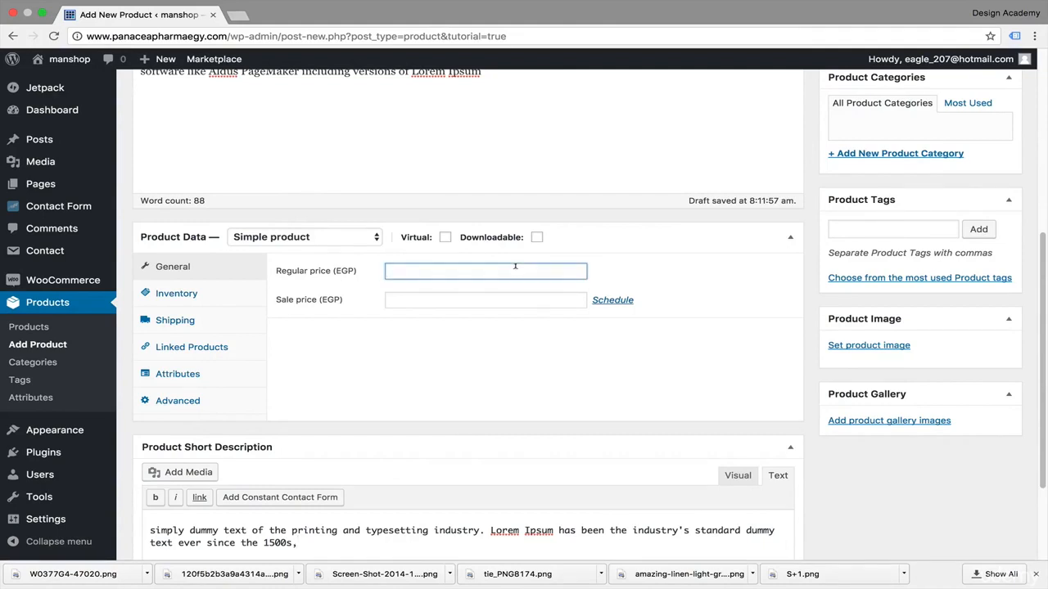
type("400")
scroll(463, 302, "up", 5)
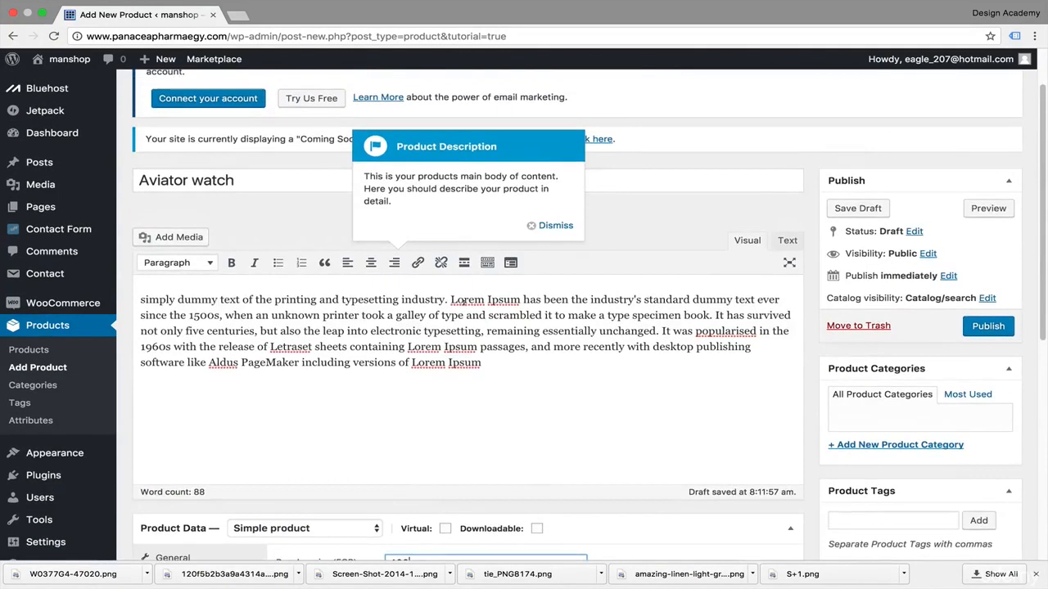
left_click(556, 224)
Step: Review the available product types and keep Simple product selected
scroll(562, 353, "down", 3)
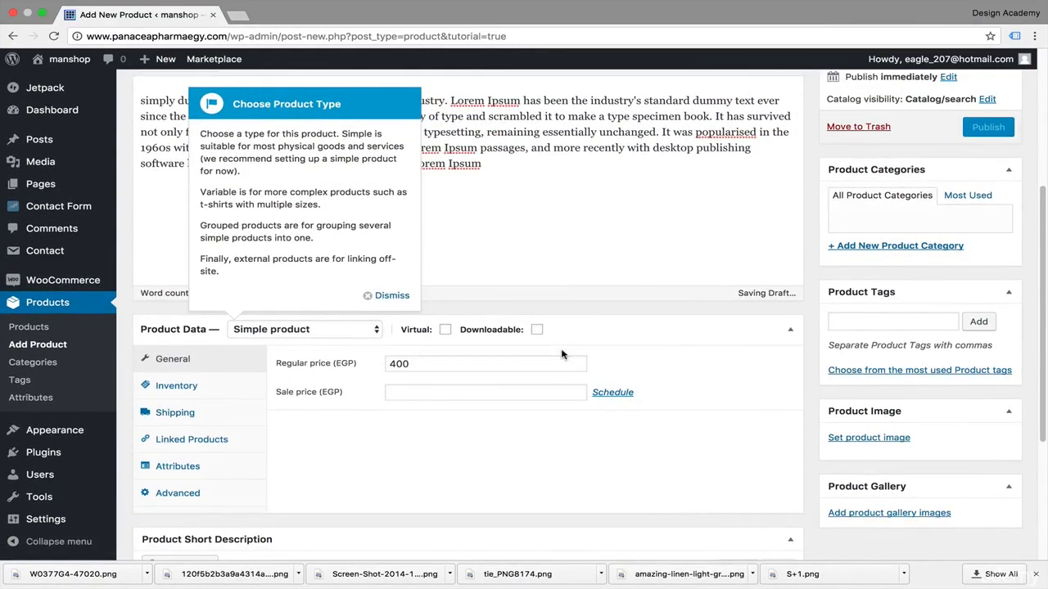
left_click(376, 329)
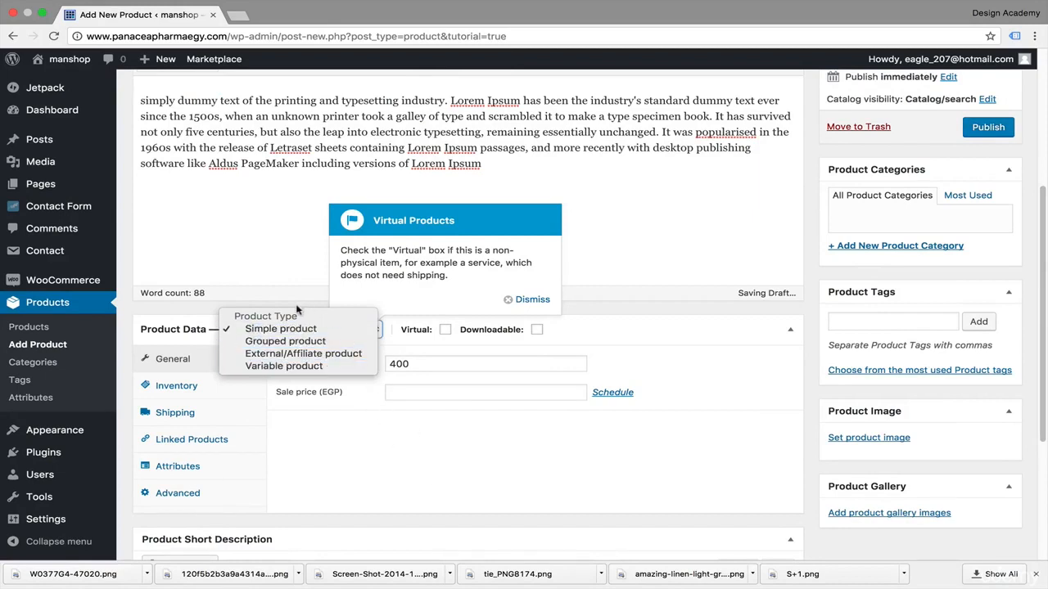
left_click(404, 460)
scroll(404, 460, "down", 1)
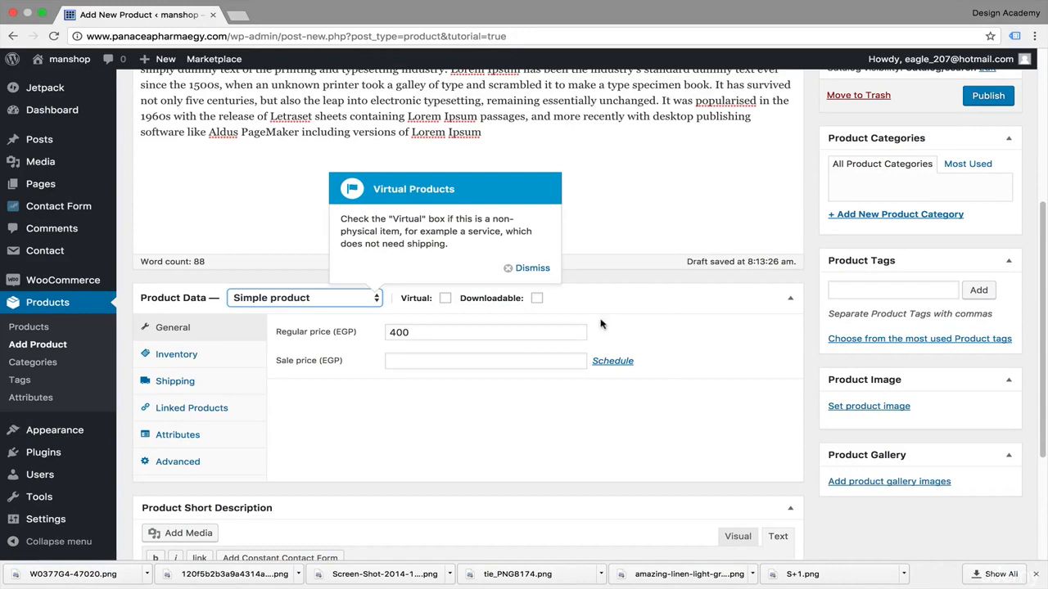
Step: Mark the product as downloadable and review its download type options, keeping Standard Product
mouse_move(539, 304)
left_click(537, 301)
scroll(624, 258, "down", 2)
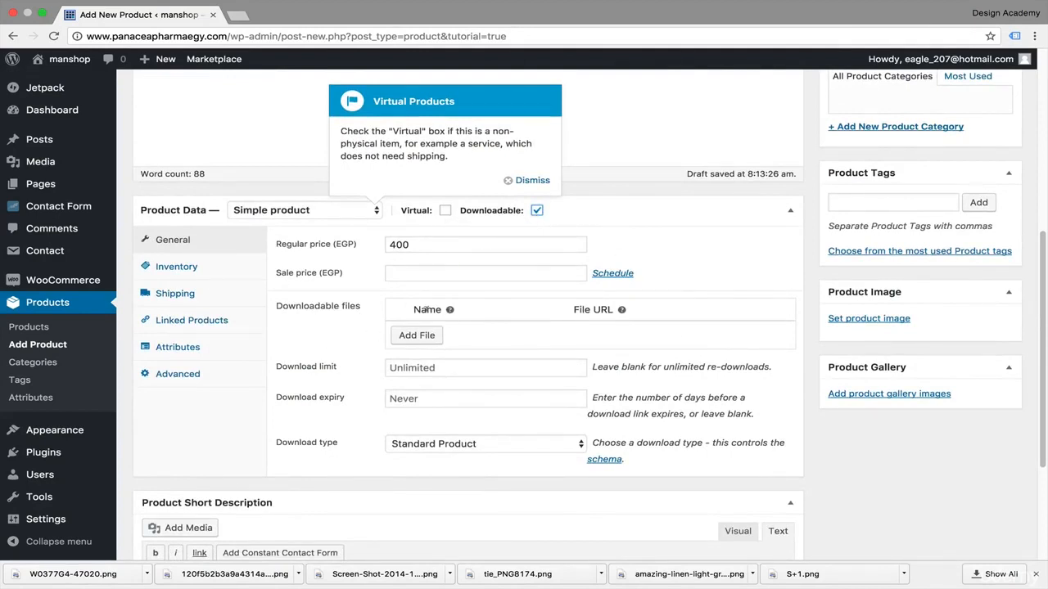
mouse_move(622, 309)
left_click(577, 450)
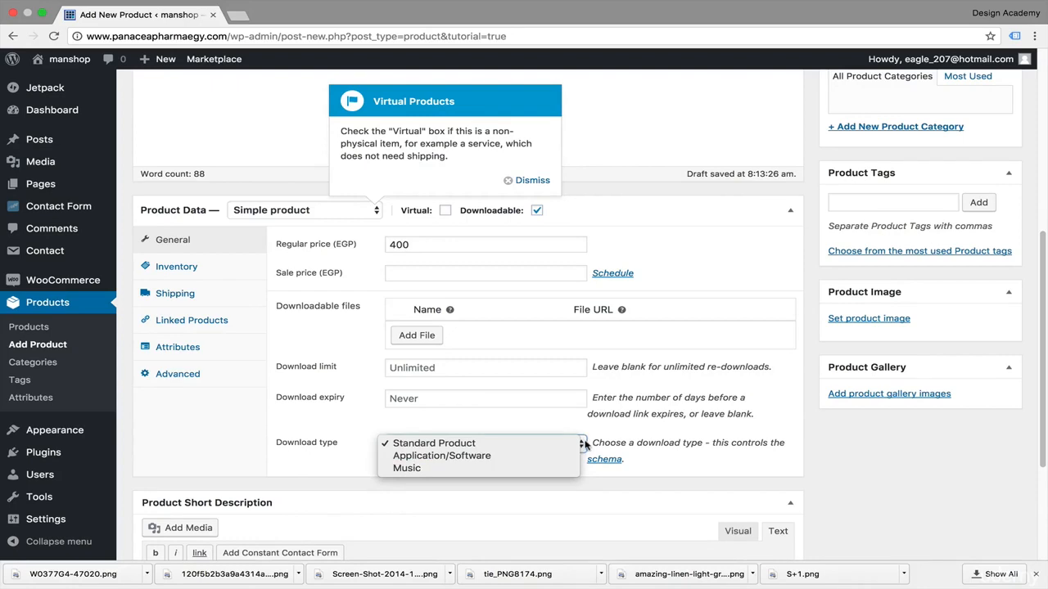
left_click(582, 445)
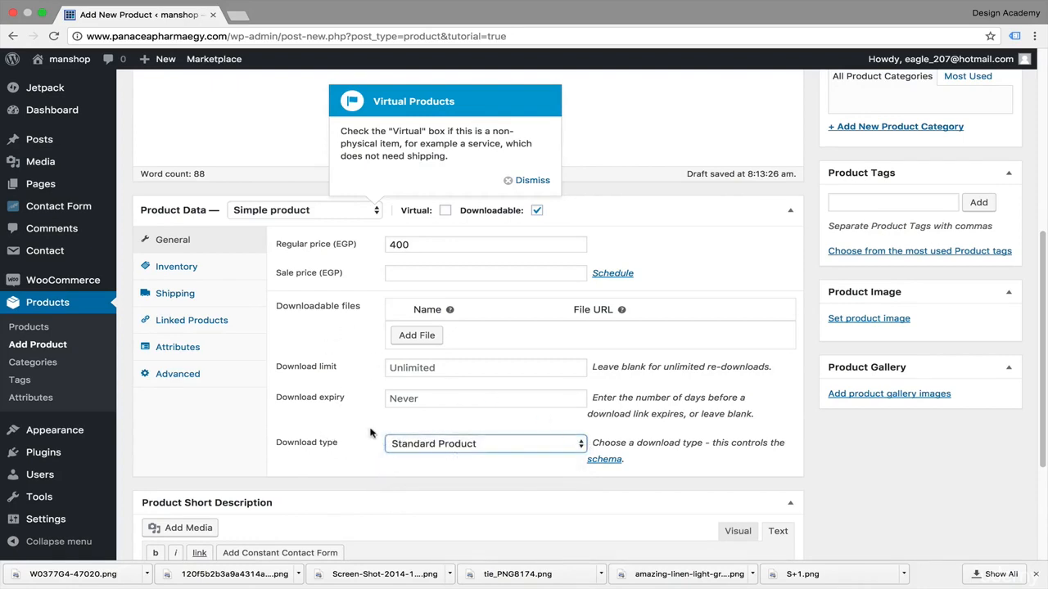
Step: Clear the product's downloadable option and set its sale price to 200 EGP
left_click(536, 211)
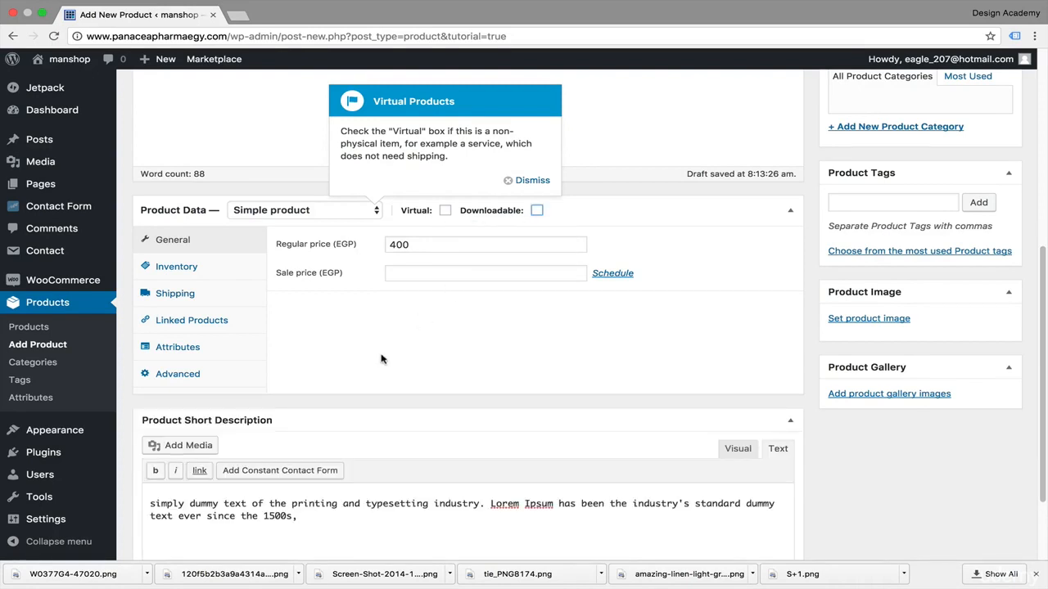
left_click(474, 273)
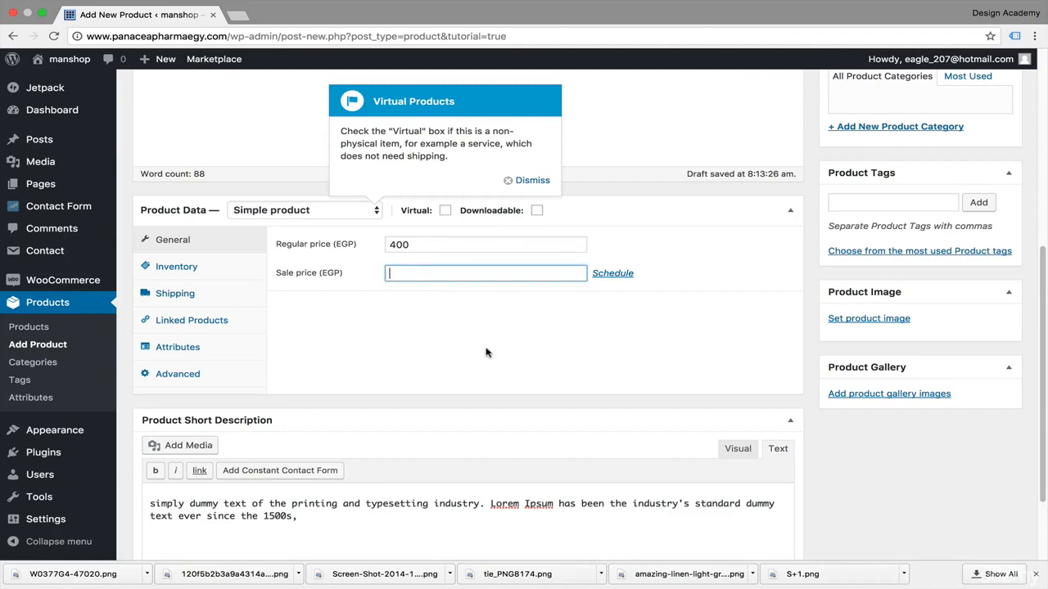
type("200")
Step: Schedule the sale price to run from 2017-03-21 to 2017-03-31
left_click(613, 273)
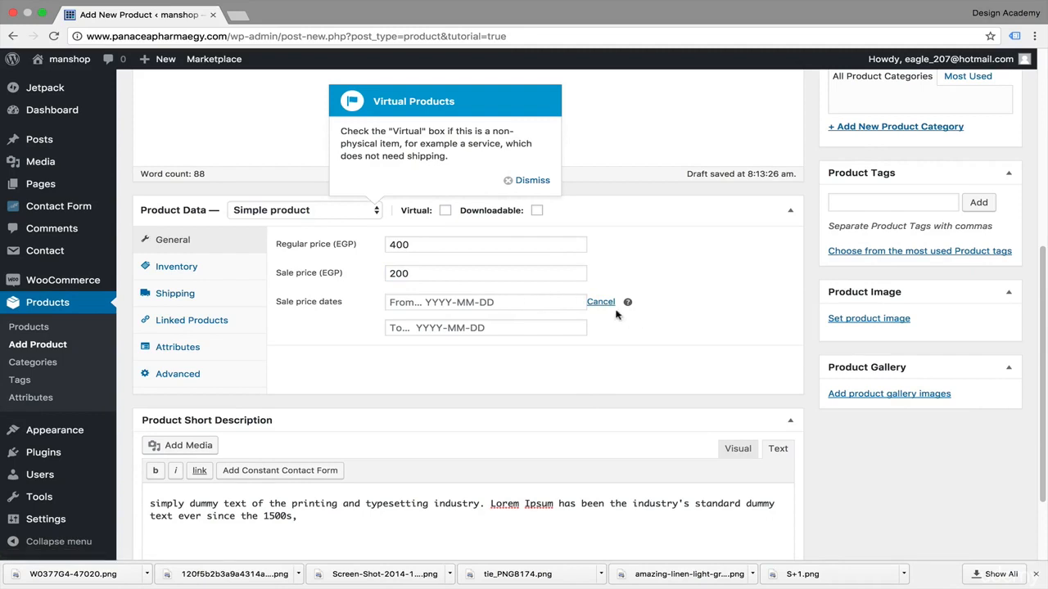
left_click(491, 302)
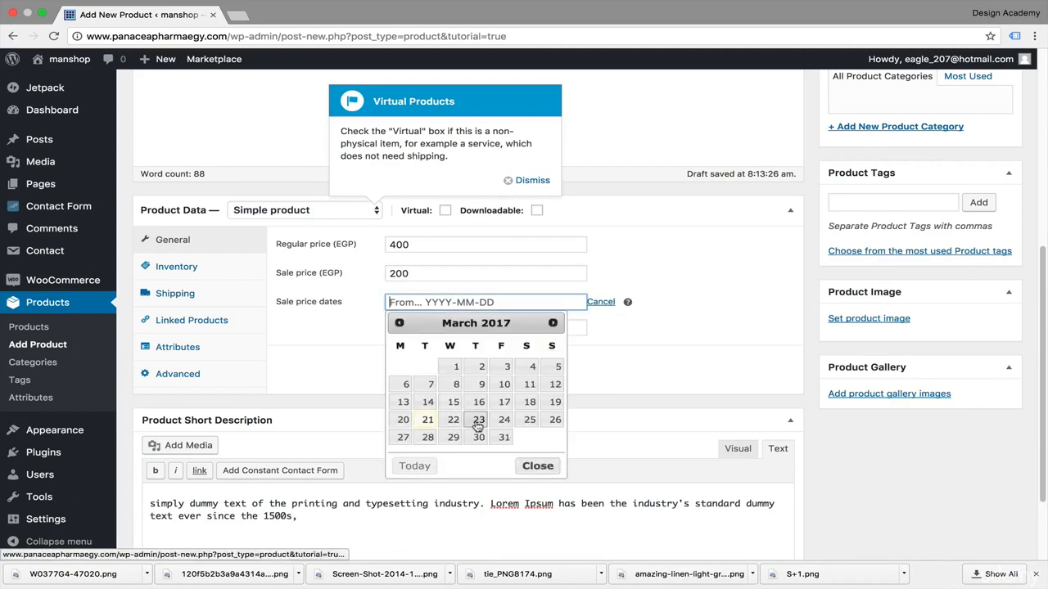
left_click(428, 420)
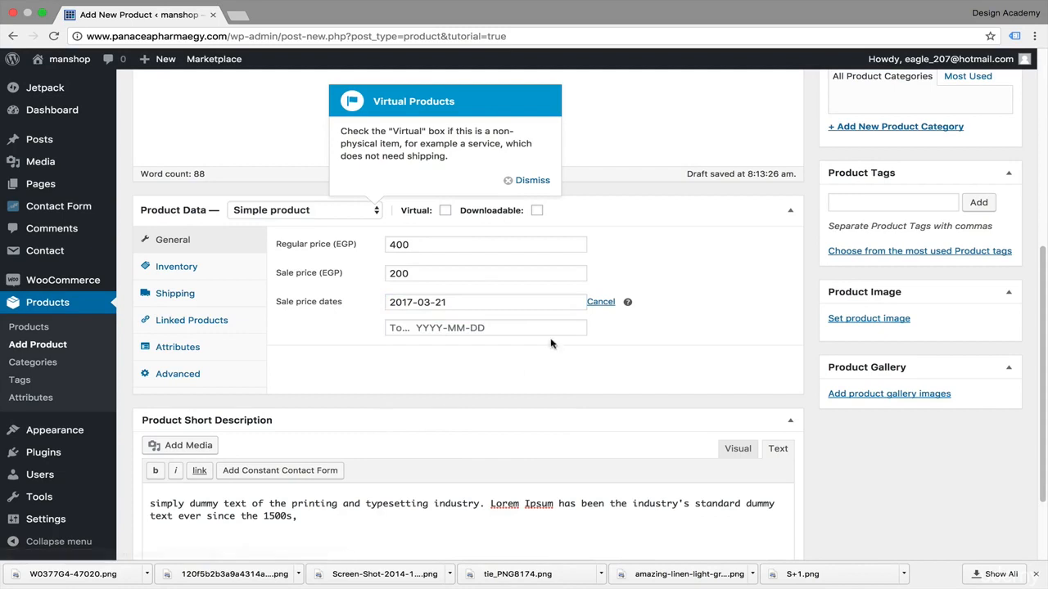
left_click(455, 328)
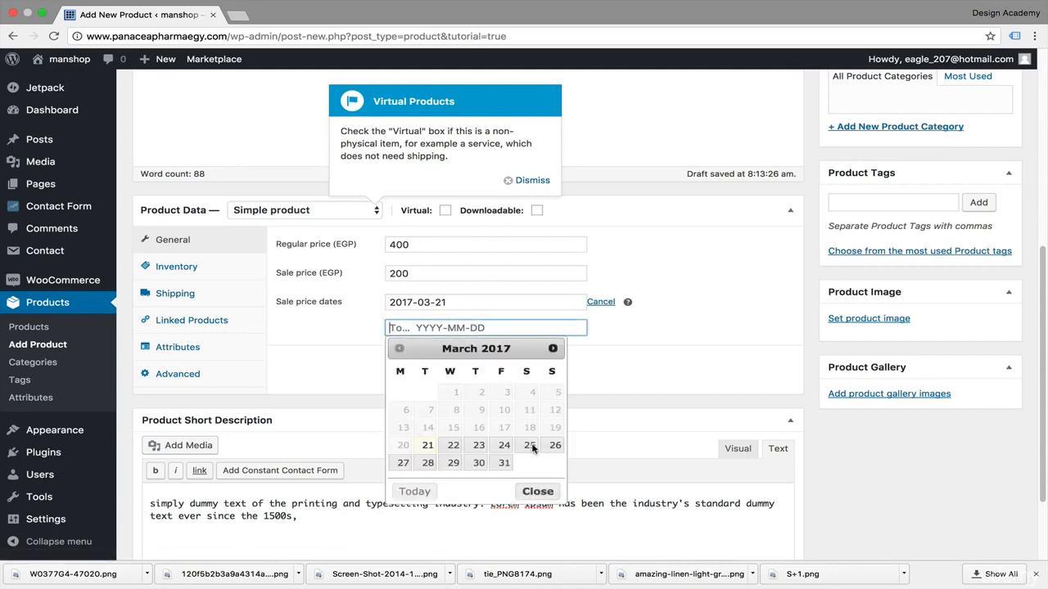
left_click(503, 462)
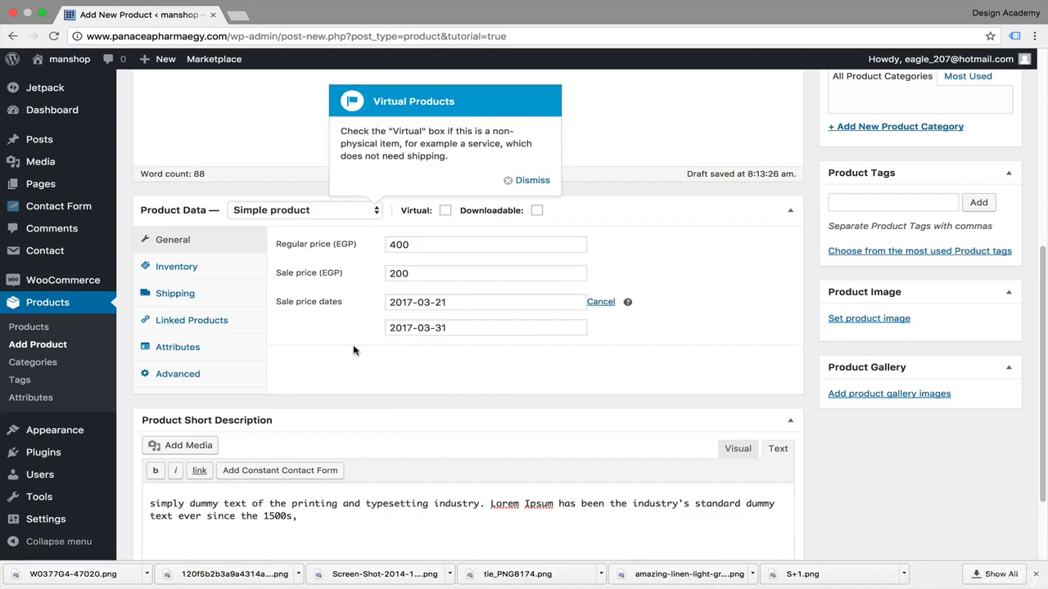
Step: Review the product's inventory settings, including the stock management fields and the stock status options
left_click(194, 271)
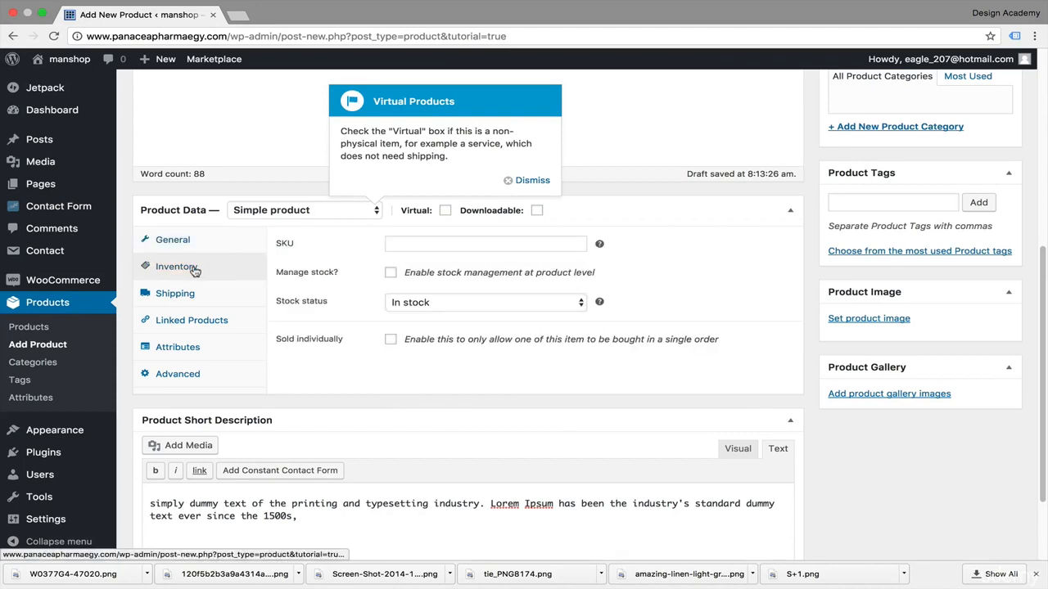
mouse_move(598, 243)
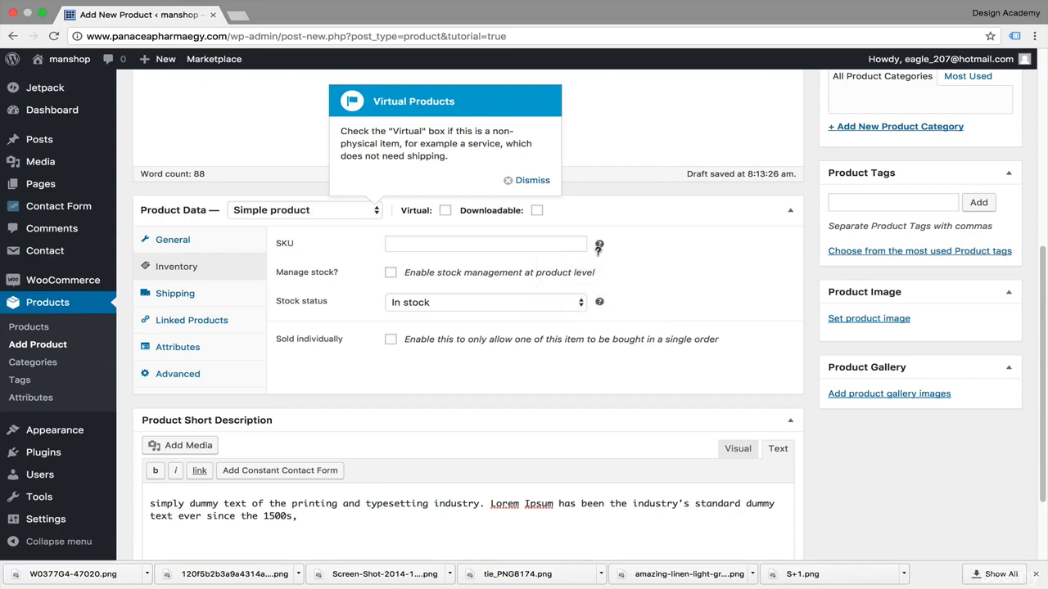
mouse_move(600, 301)
left_click(390, 275)
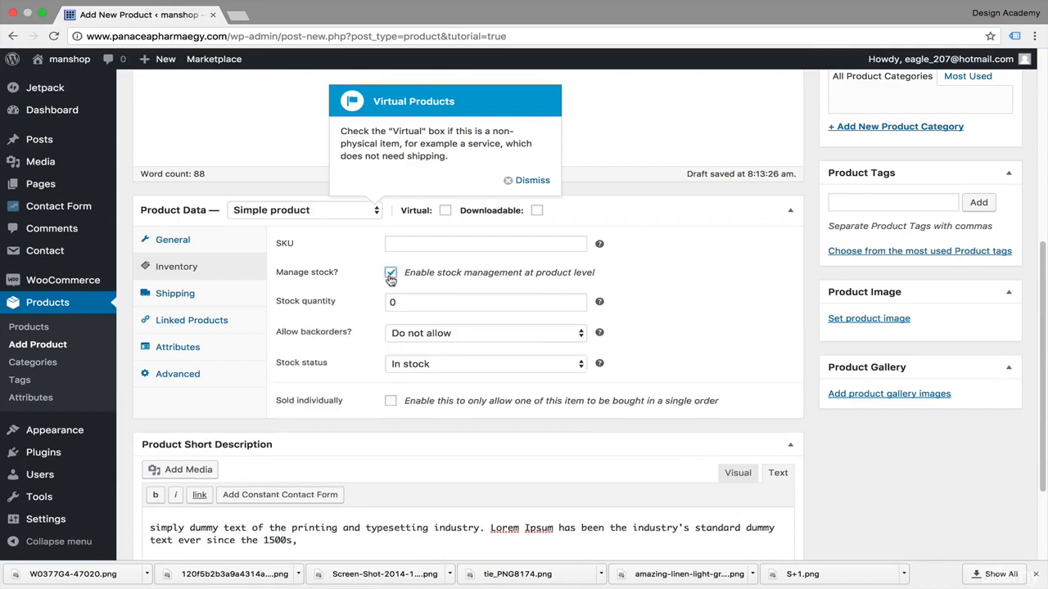
left_click(390, 275)
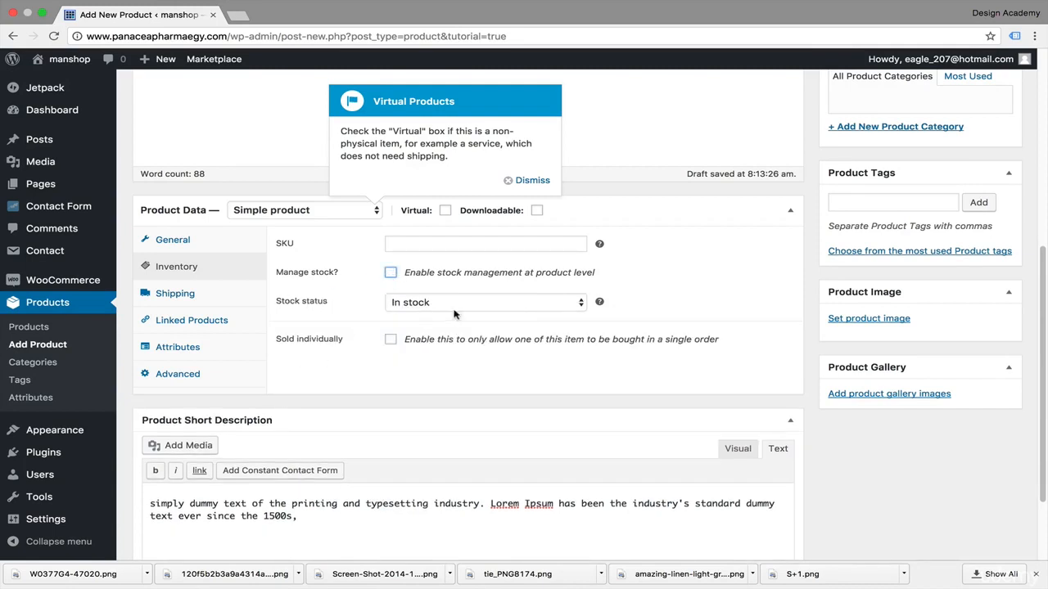
left_click(581, 305)
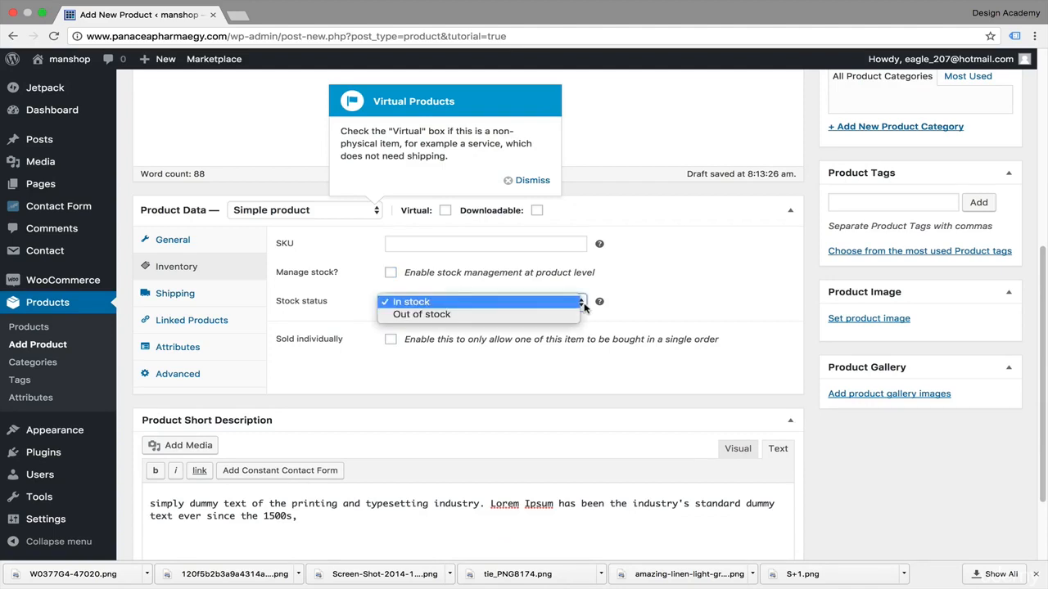
left_click(583, 305)
Step: Enable stock management at product level with a stock quantity of 5, keeping backorders at Do not allow
left_click(391, 275)
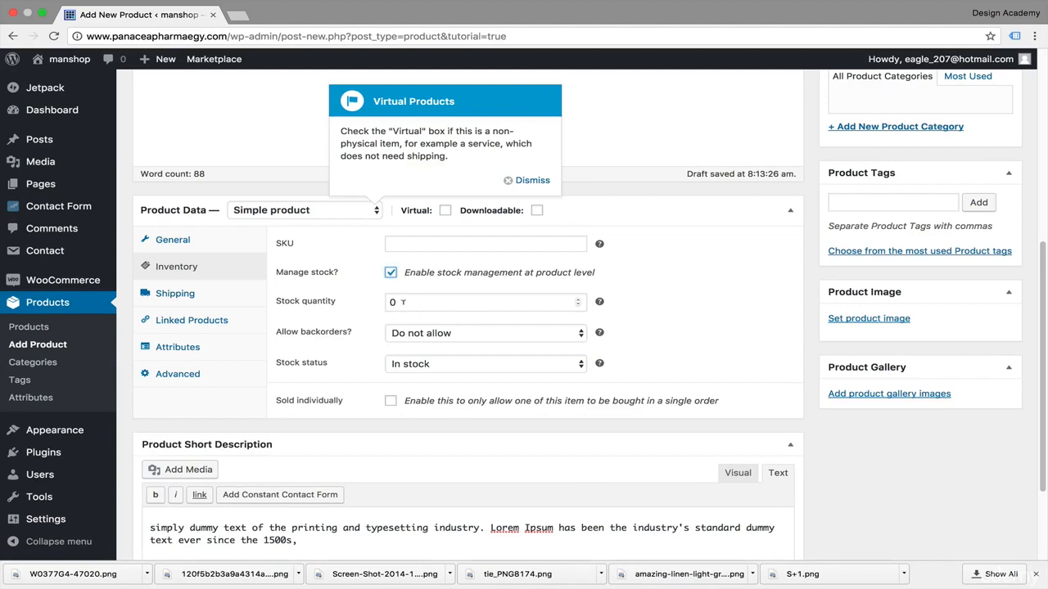
left_click(402, 302)
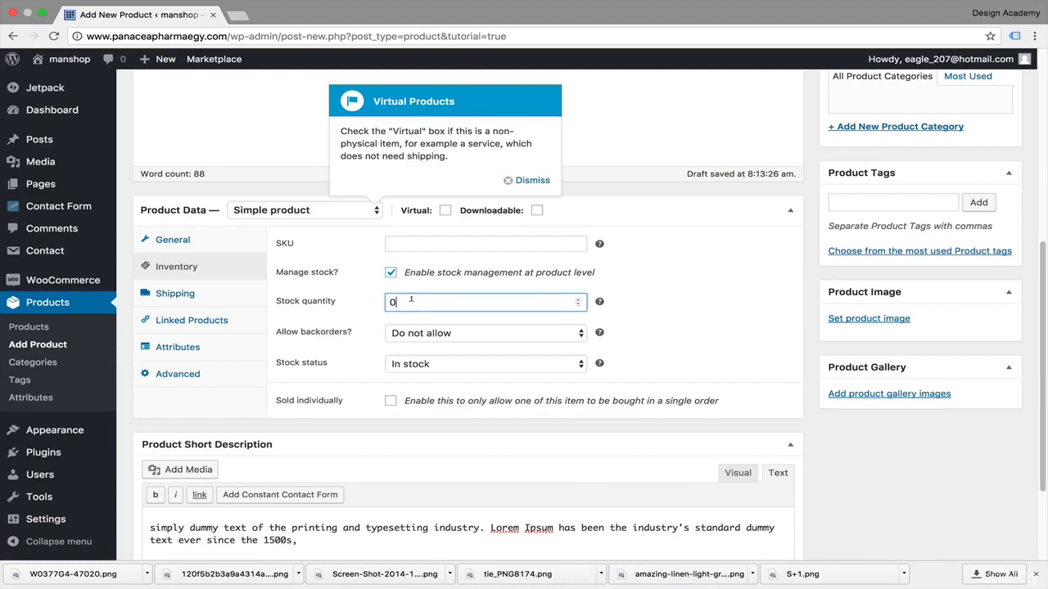
key("BackSpace")
type("5")
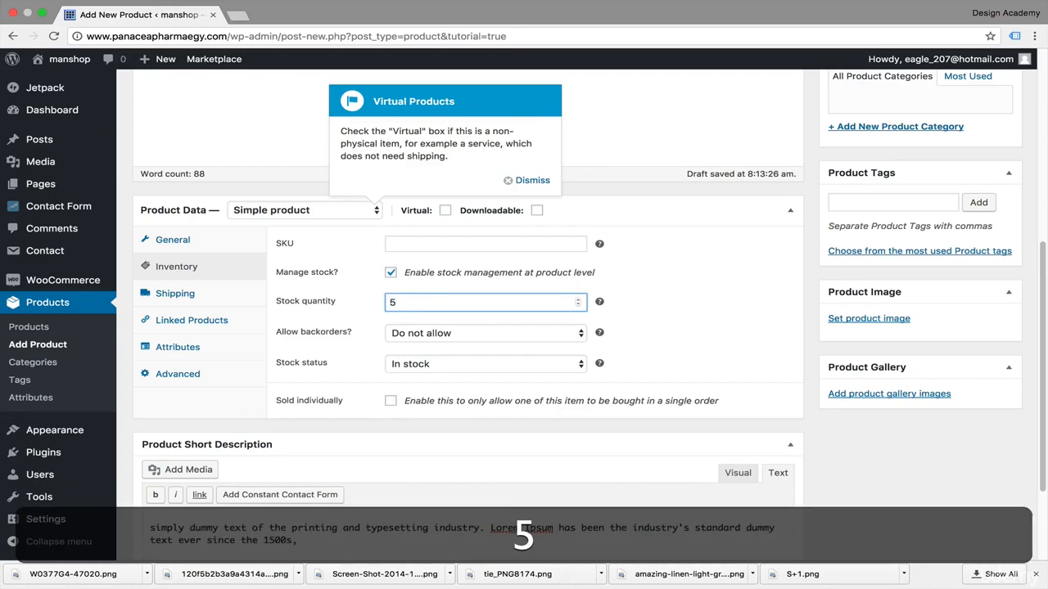
key("Tab")
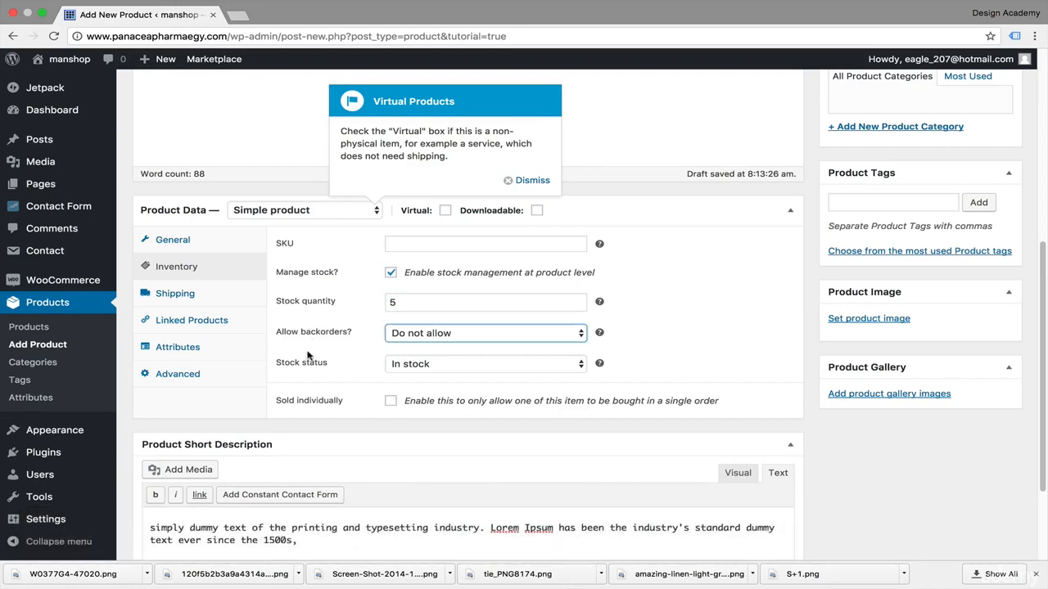
left_click(582, 338)
scroll(364, 412, "down", 2)
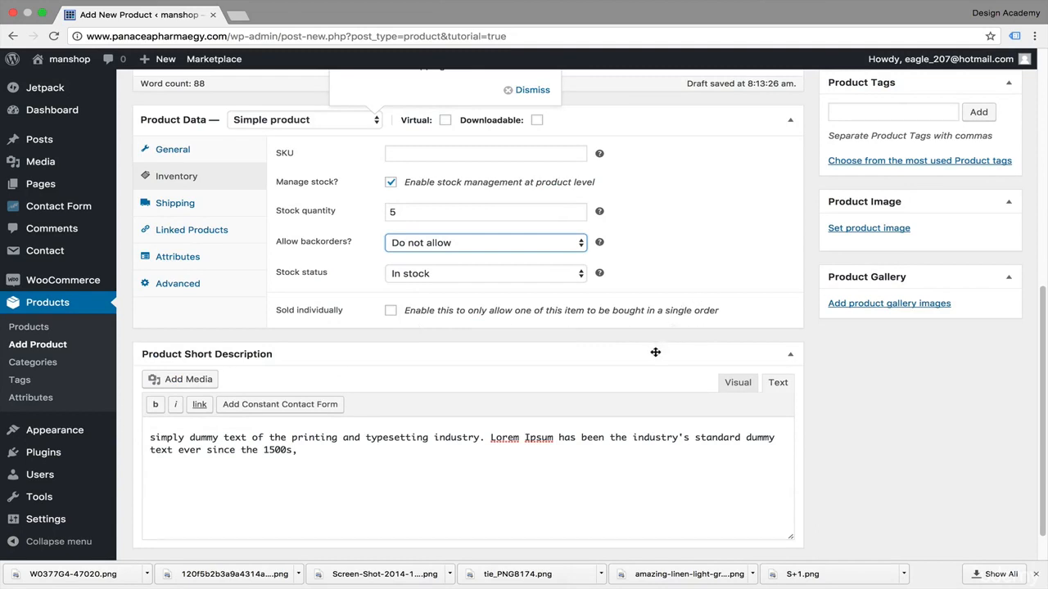
Step: Set the product's shipping weight to 200 g and its length, width and height to 25 m each
left_click(244, 201)
scroll(573, 250, "up", 2)
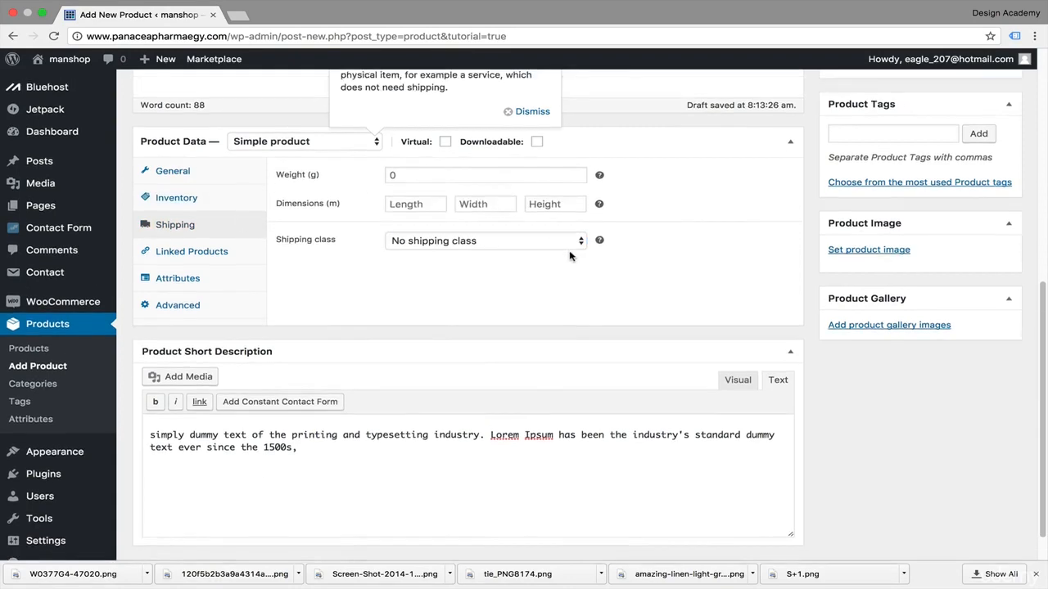
scroll(634, 238, "down", 1)
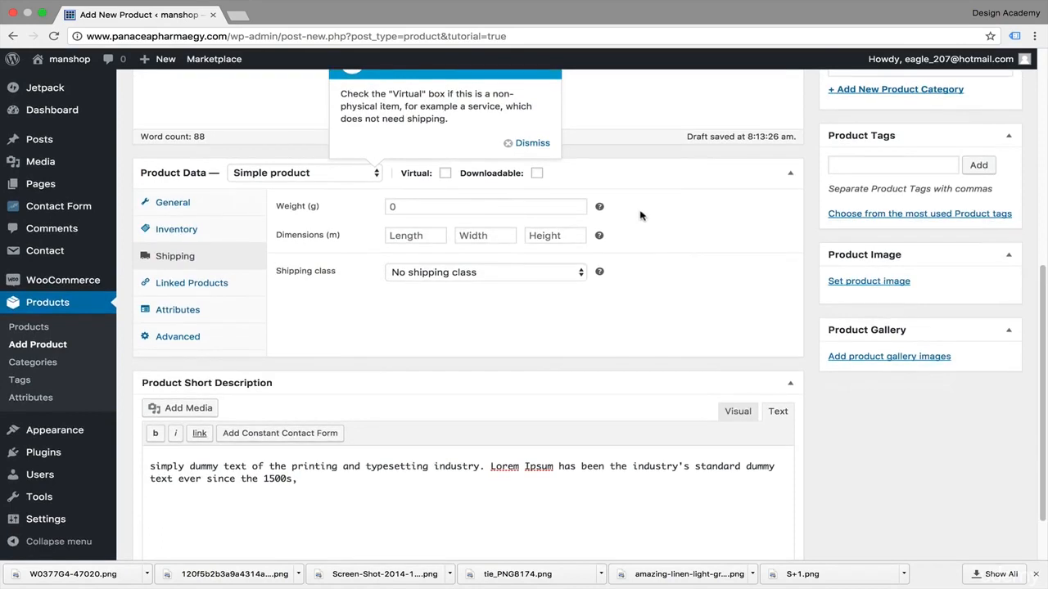
left_click(419, 206)
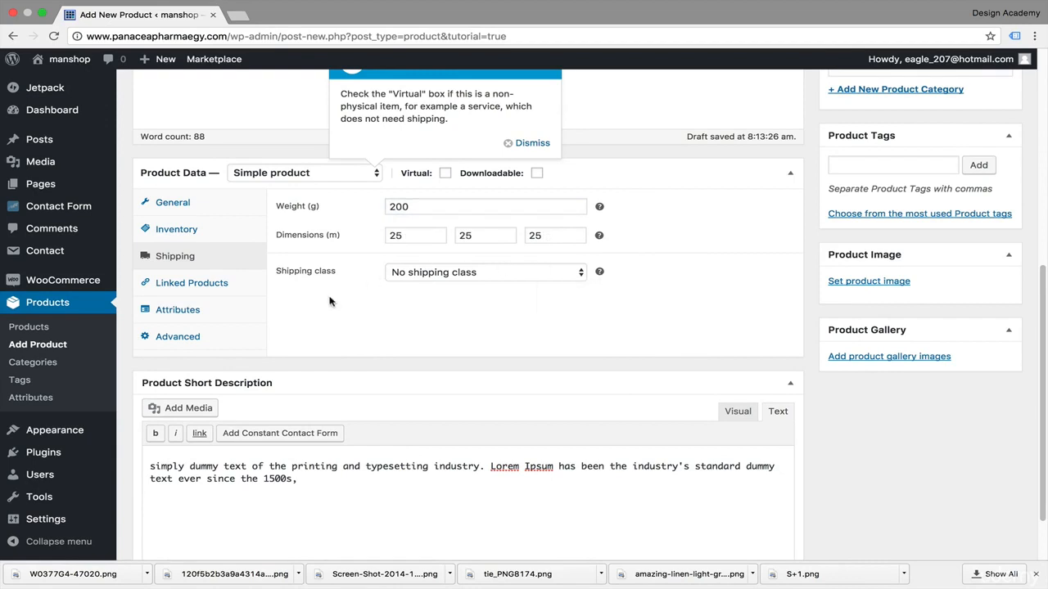
Step: Review the product's linked products, attributes and advanced settings, and return to its general pricing settings
left_click(207, 290)
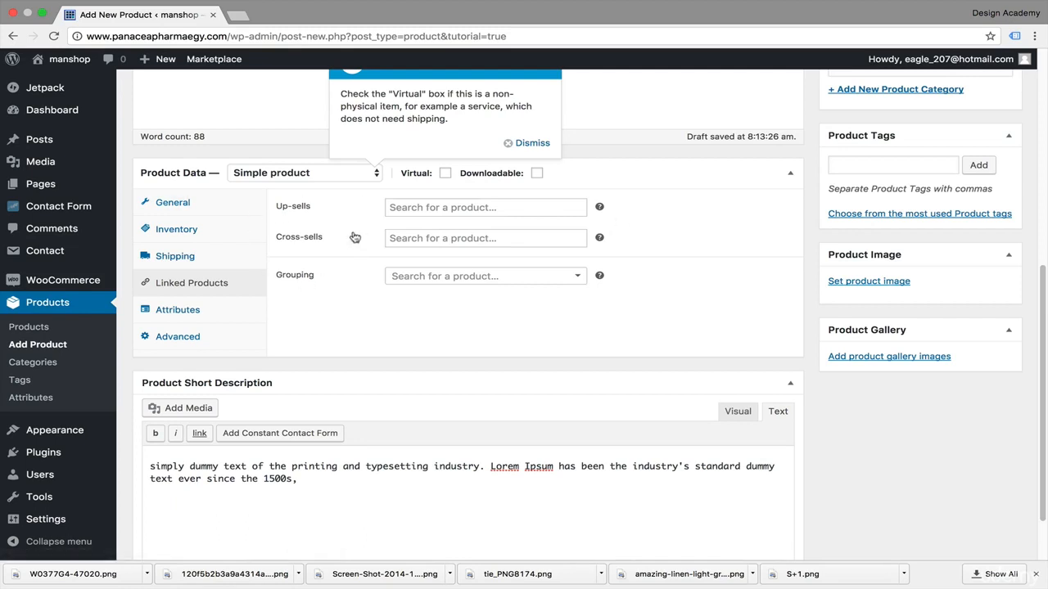
mouse_move(598, 237)
mouse_move(600, 207)
left_click(581, 277)
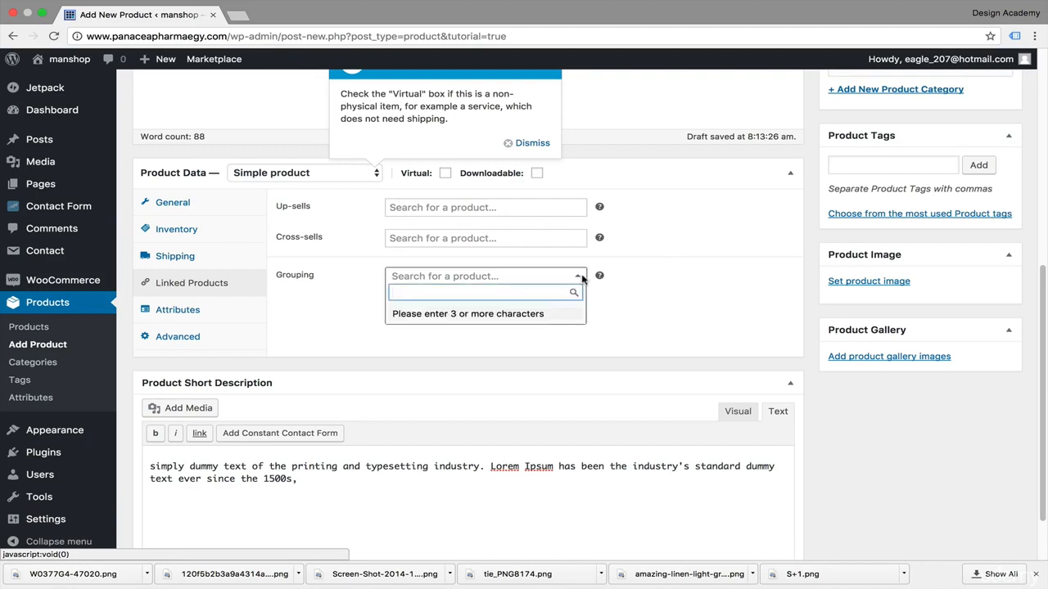
left_click(193, 310)
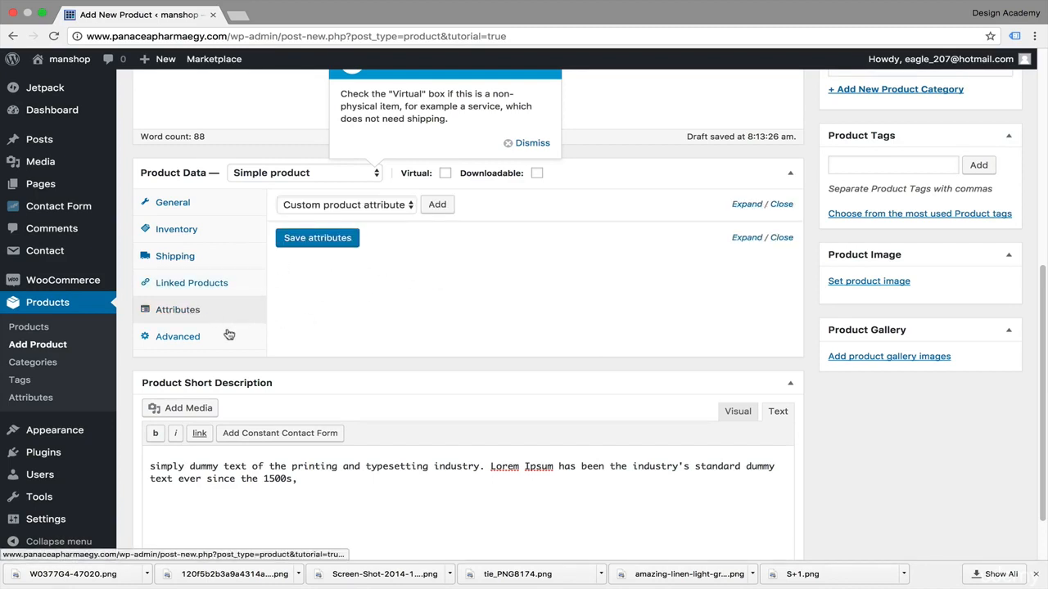
left_click(202, 345)
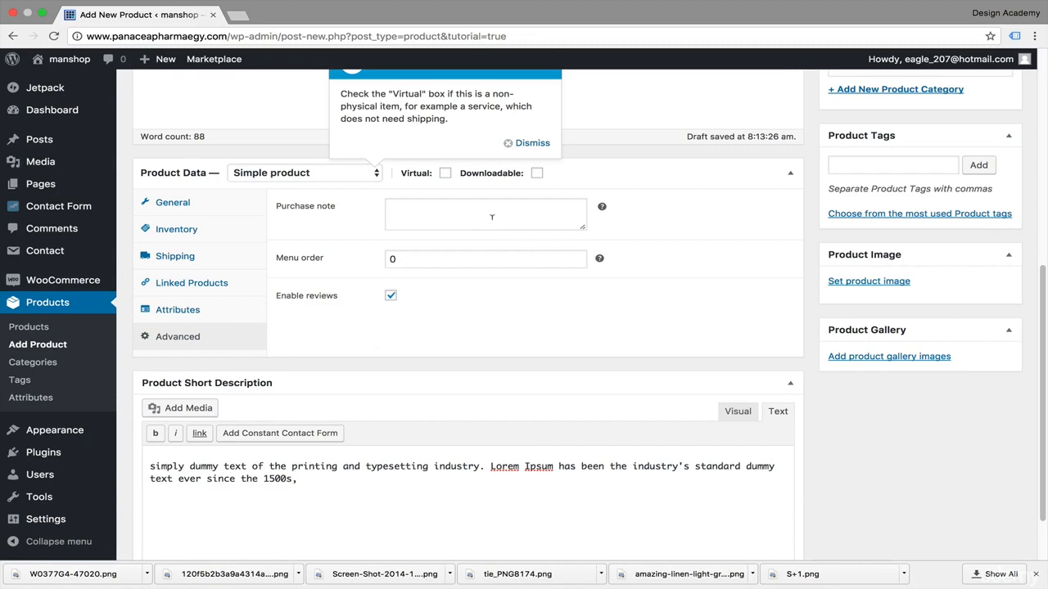
left_click(492, 216)
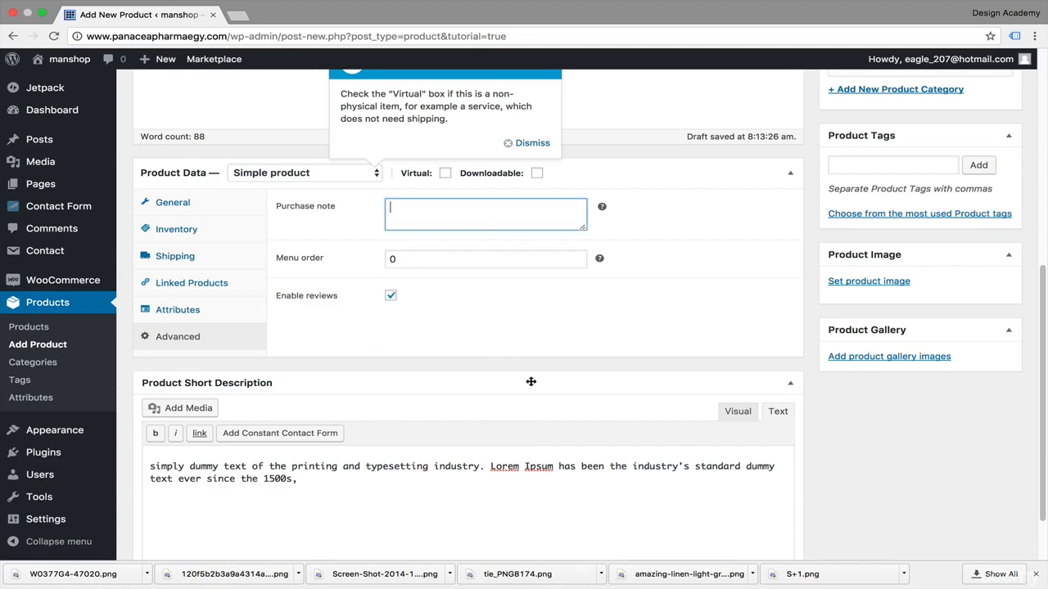
scroll(531, 383, "down", 1)
scroll(531, 383, "up", 1)
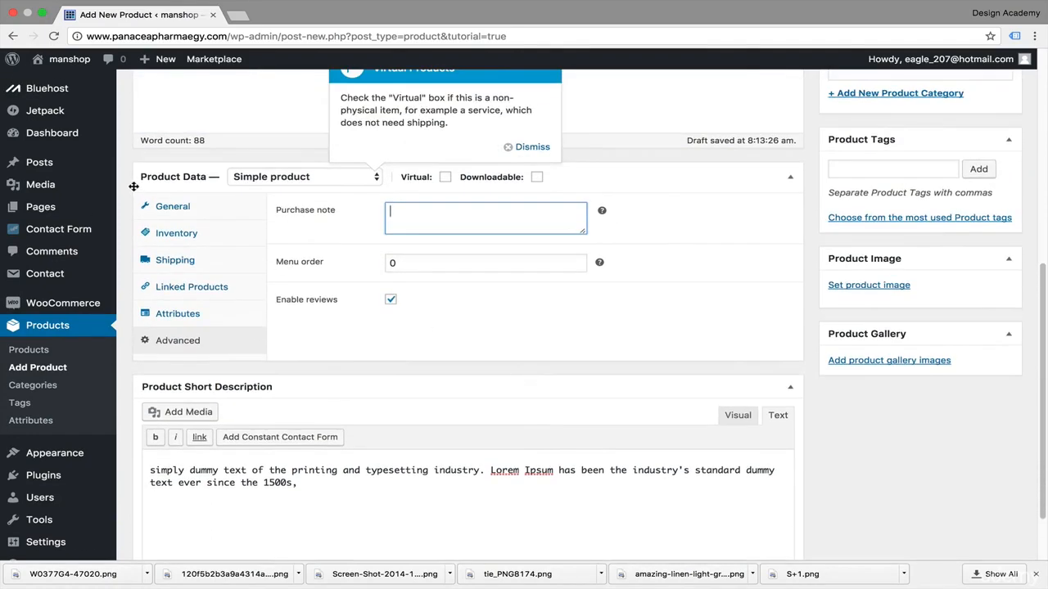
left_click(191, 208)
scroll(484, 321, "down", 2)
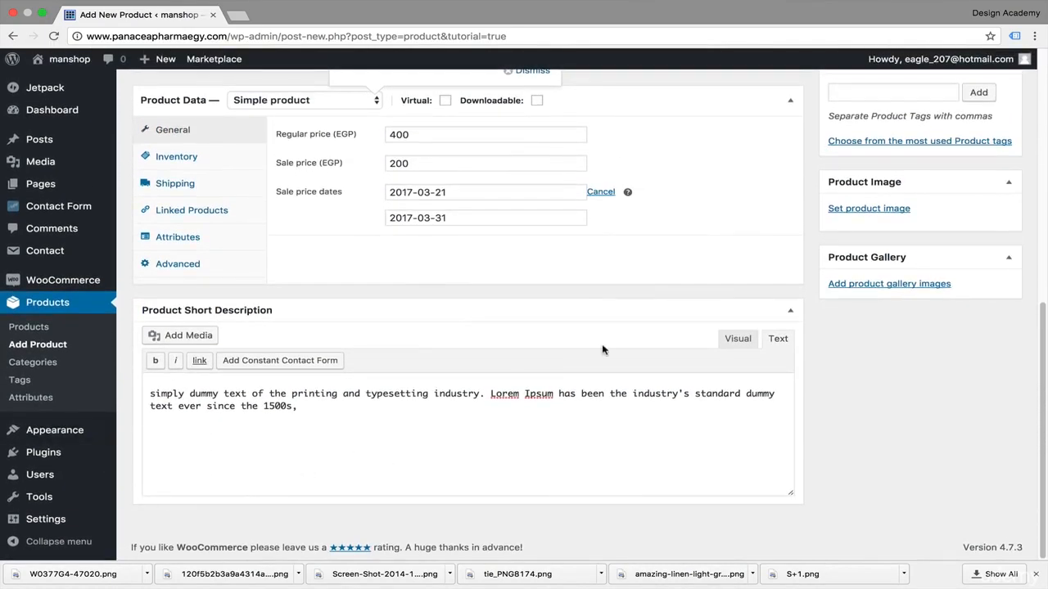
Step: Start a new product category and enter "watches" as its name, leaving the parent category unset
scroll(603, 343, "up", 6)
scroll(602, 342, "up", 4)
scroll(602, 348, "down", 4)
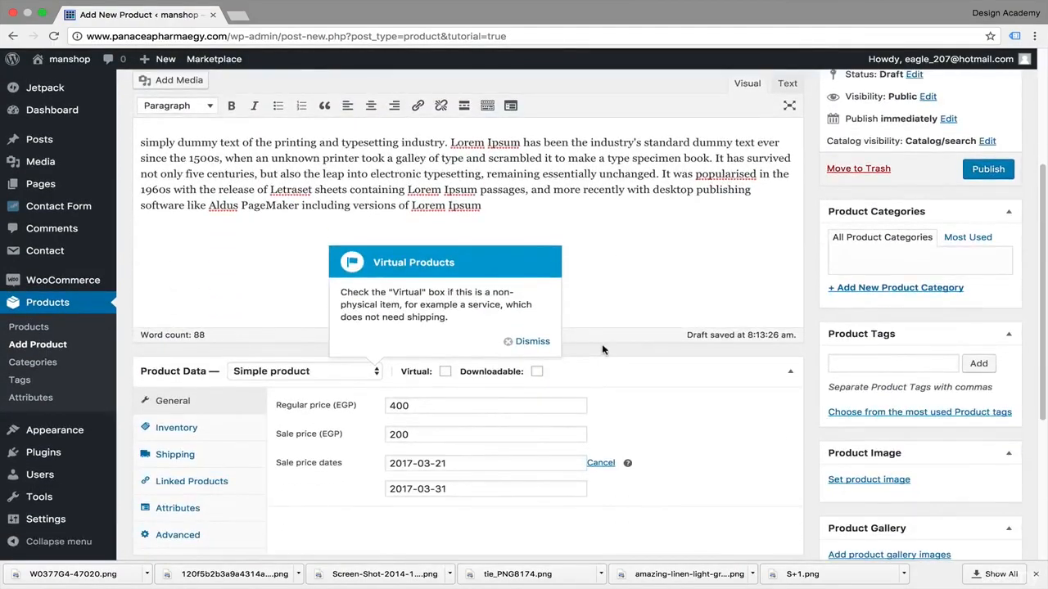
scroll(603, 350, "down", 2)
scroll(915, 266, "up", 1)
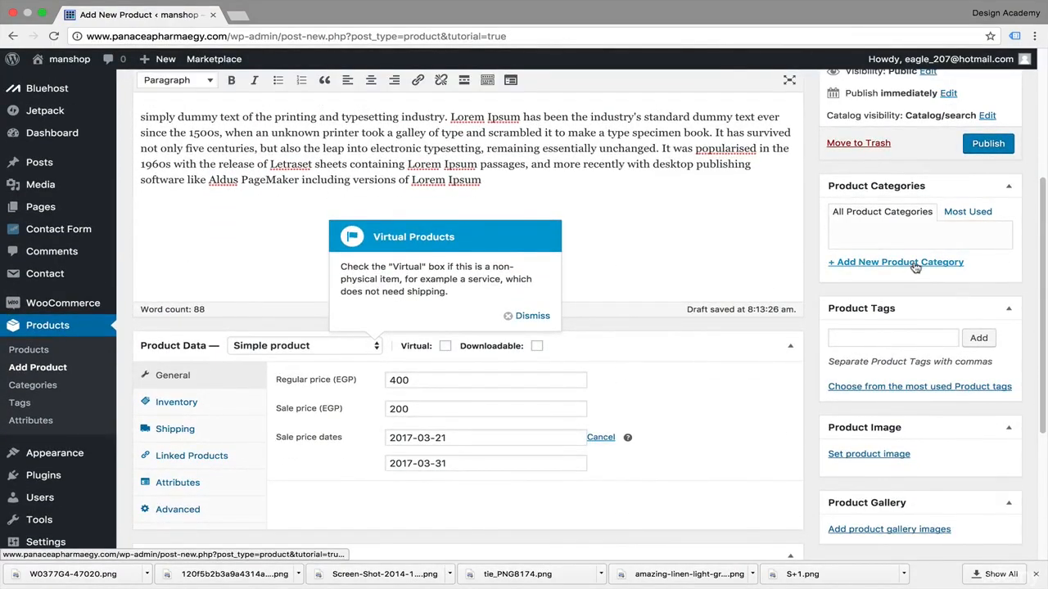
left_click(915, 264)
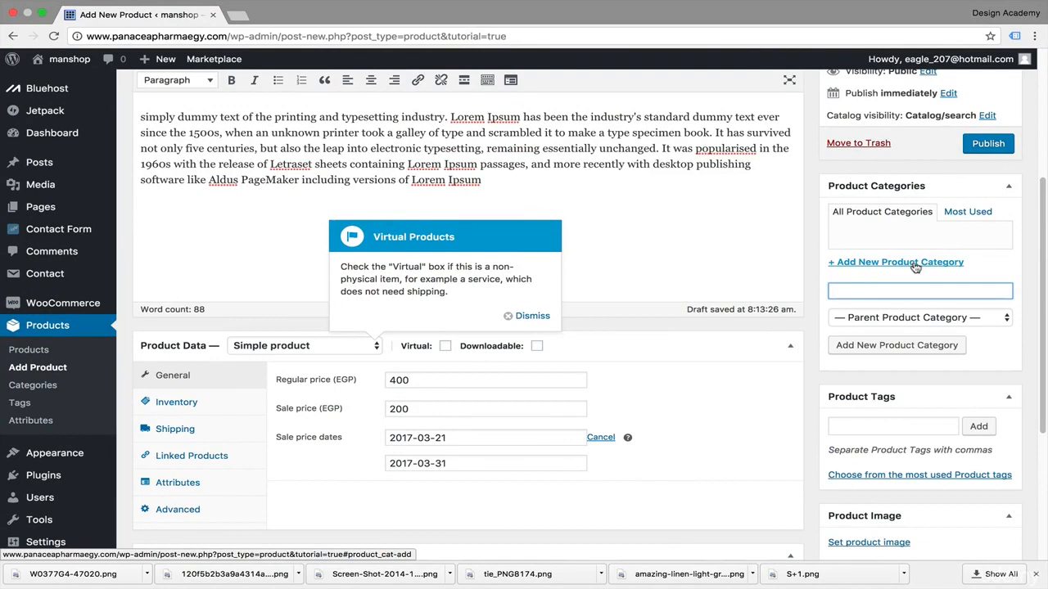
type("watches")
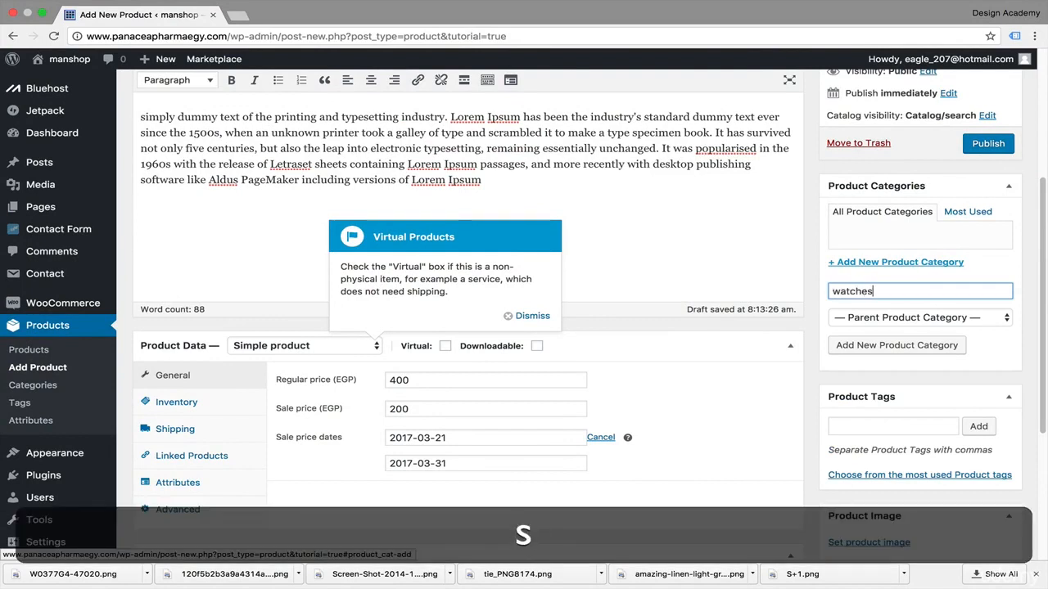
key("Tab")
Step: Enter "watches, accessories" as the product tags
scroll(909, 407, "down", 1)
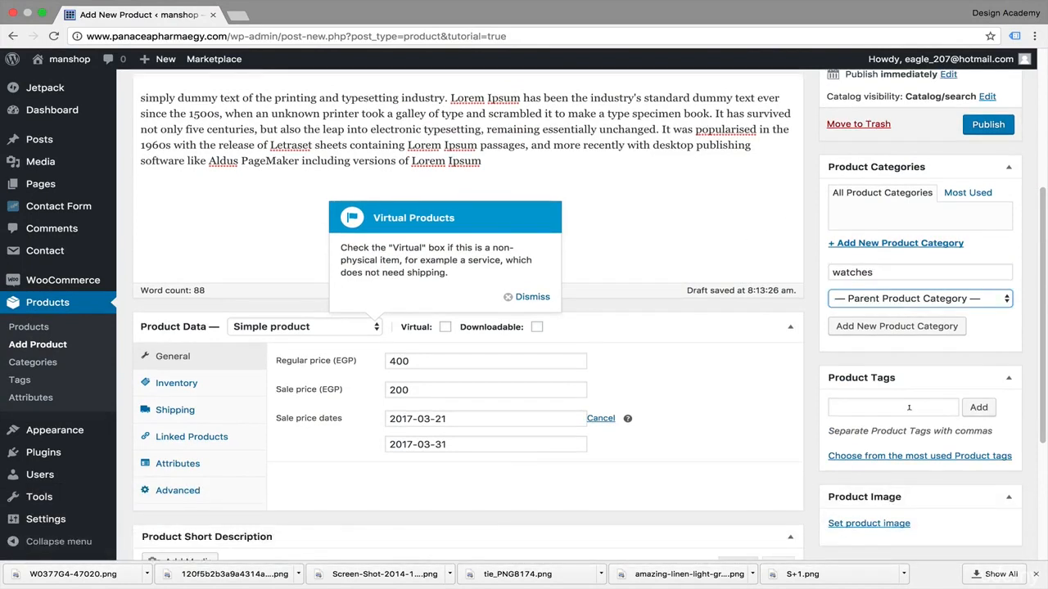
left_click(908, 407)
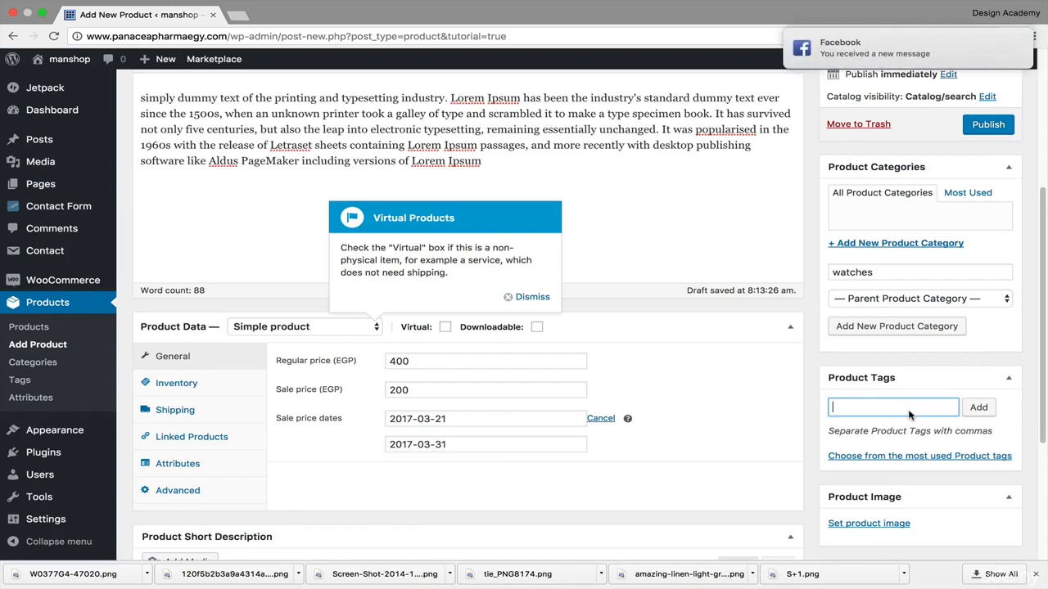
type("watches")
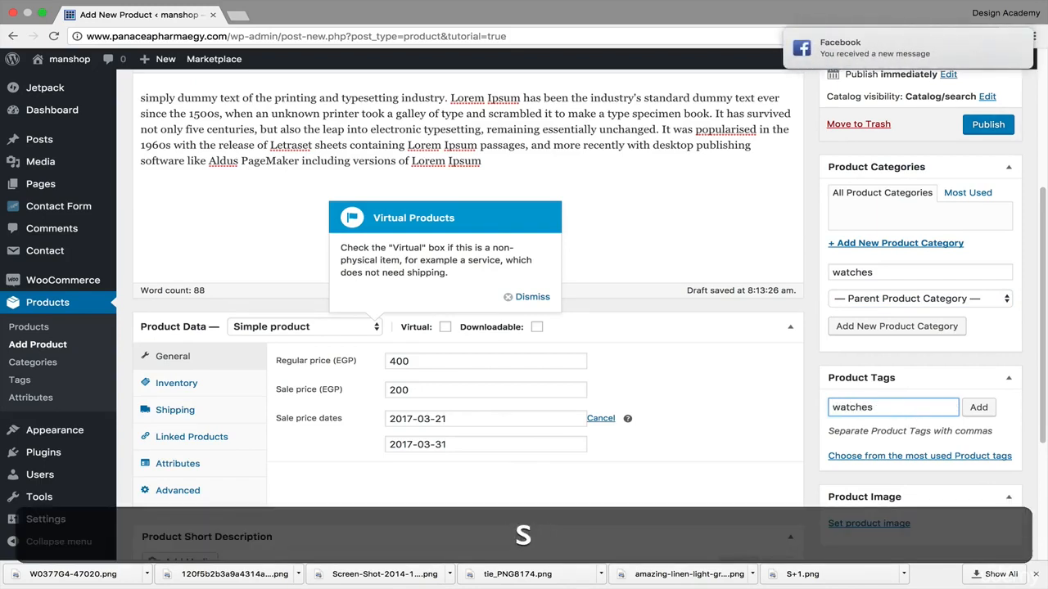
type(", ")
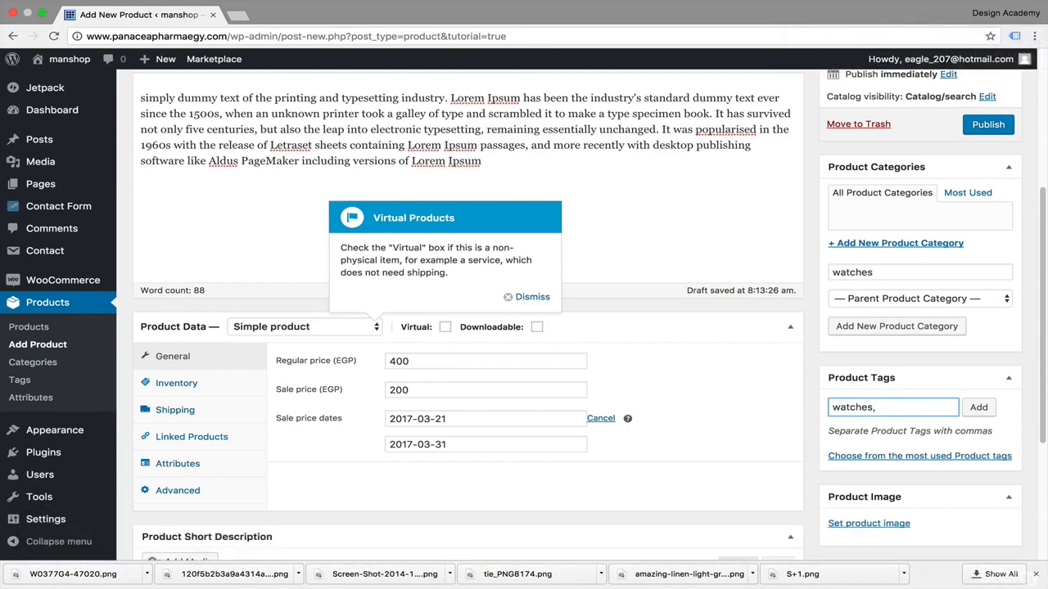
type("men")
key("BackSpace")
key("BackSpace")
key("BackSpace")
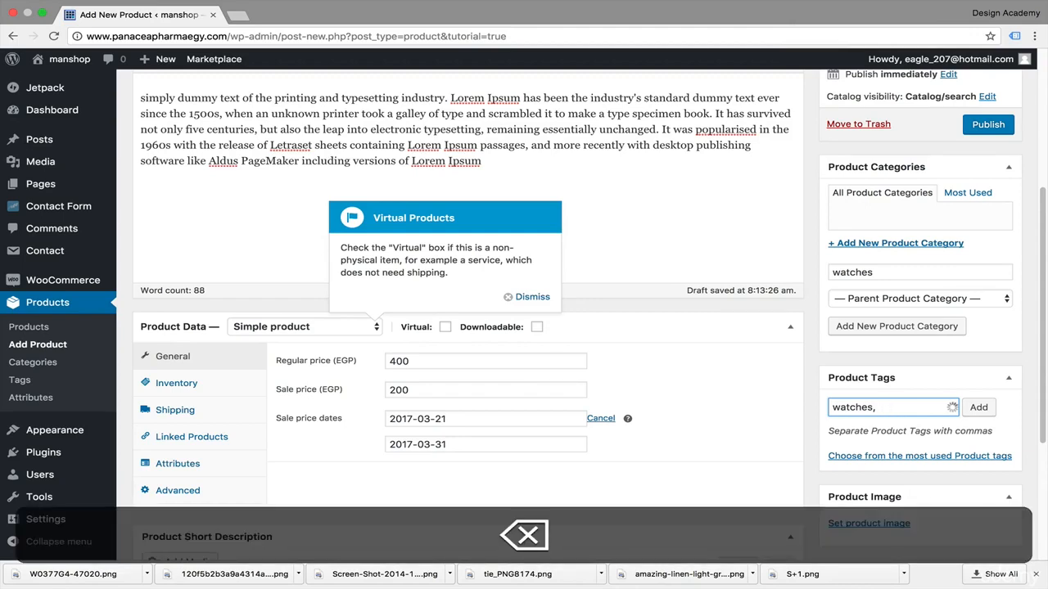
type("accesso")
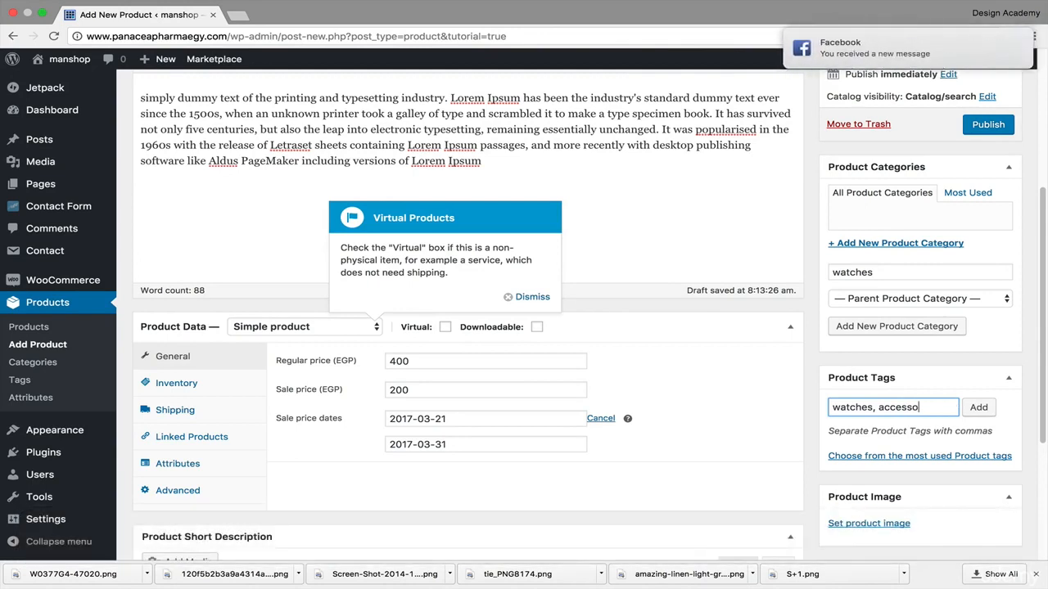
type("ries")
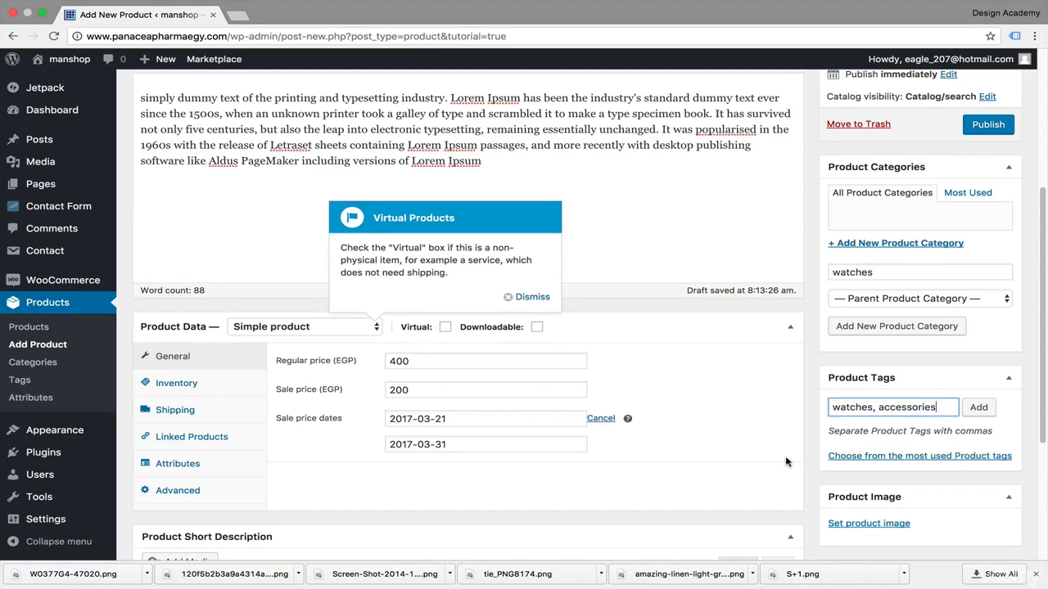
Step: Upload W0377G4-47020.png from the computer and set it as the product image
scroll(786, 463, "down", 2)
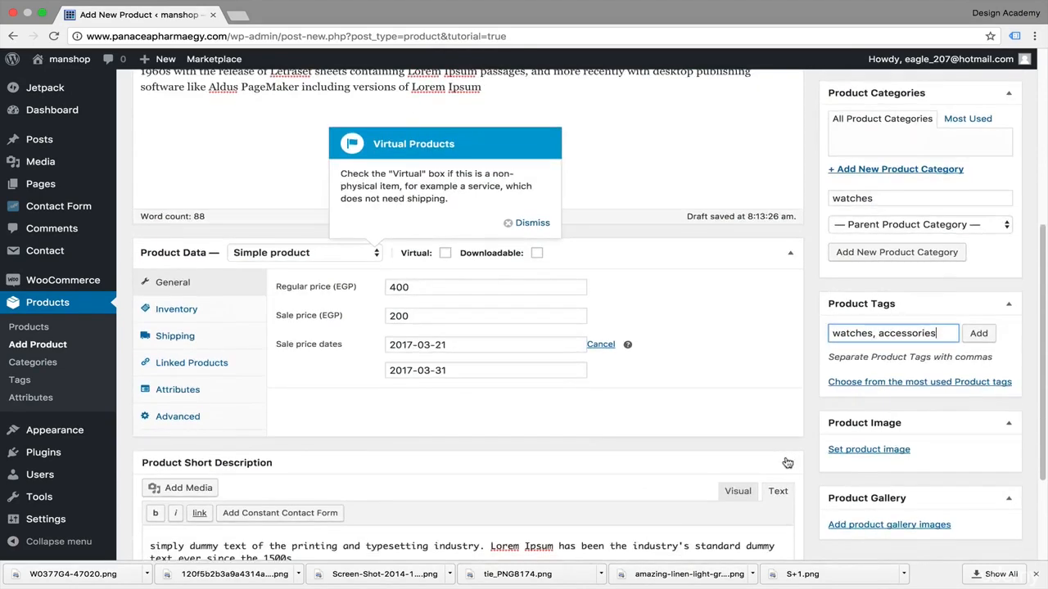
left_click(870, 450)
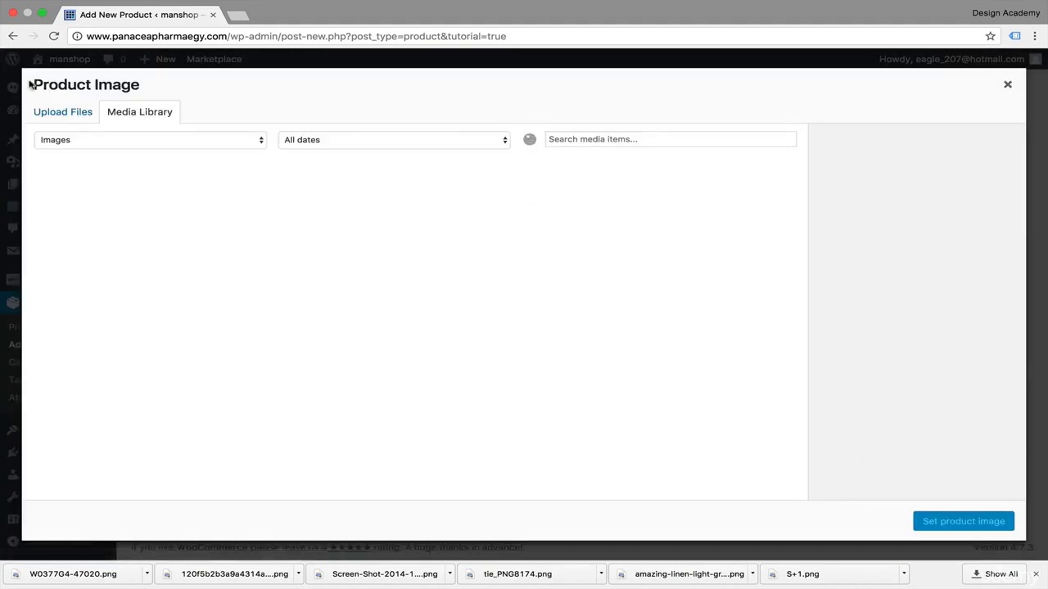
left_click(64, 113)
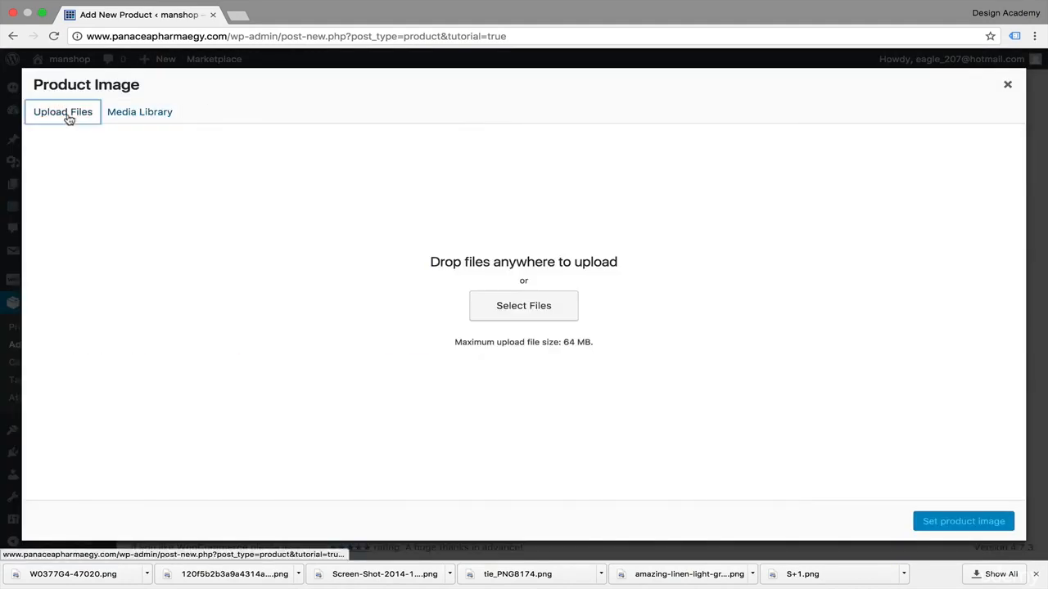
left_click(527, 315)
key("Return")
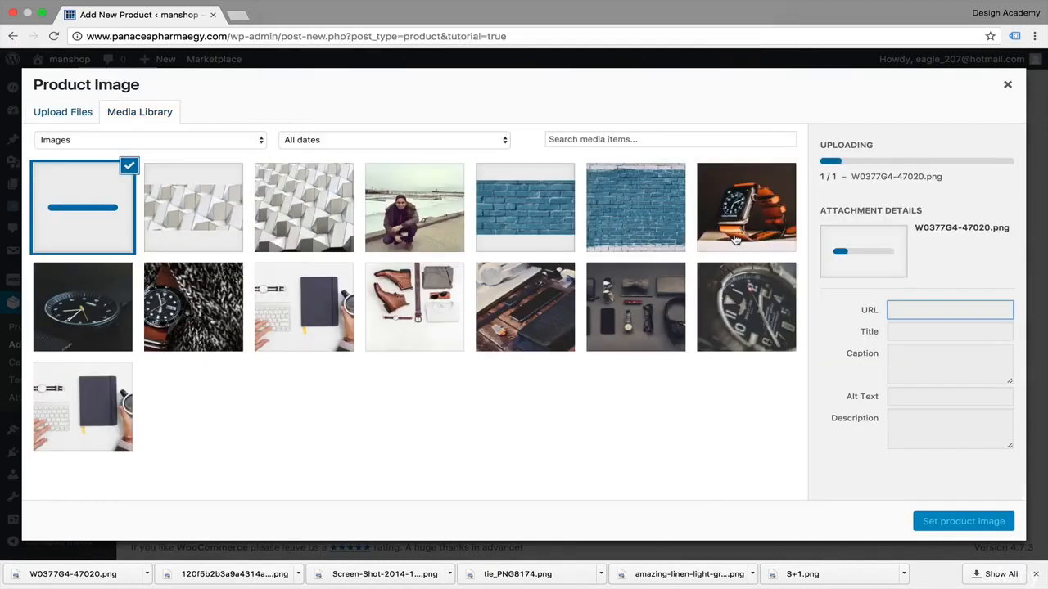
left_click(943, 522)
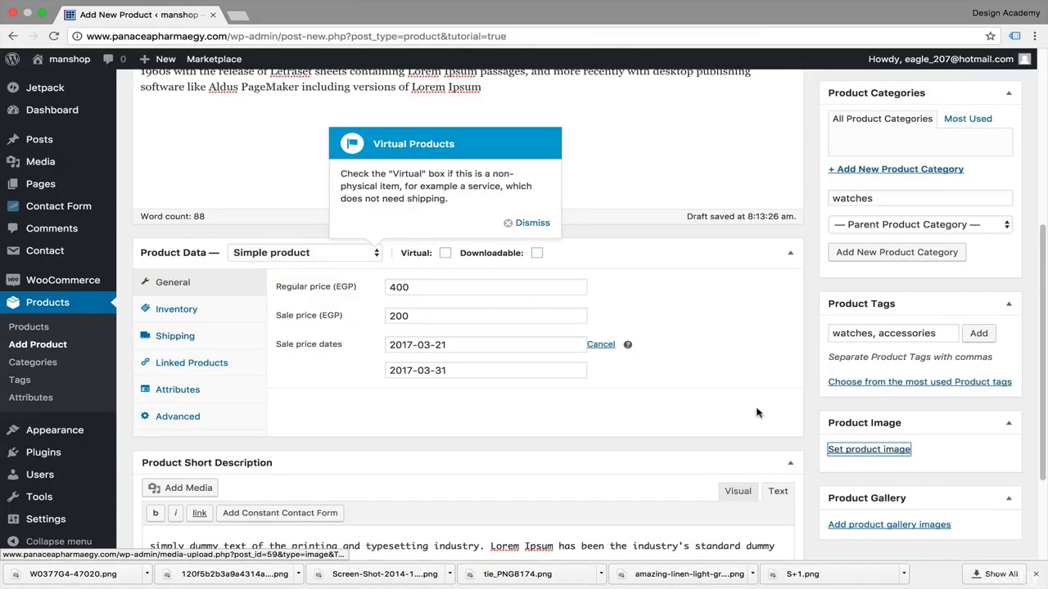
Step: Add two media library images to the product gallery: the close-up dark watch face and the brown-strap watch on knitted fabric
scroll(757, 412, "down", 5)
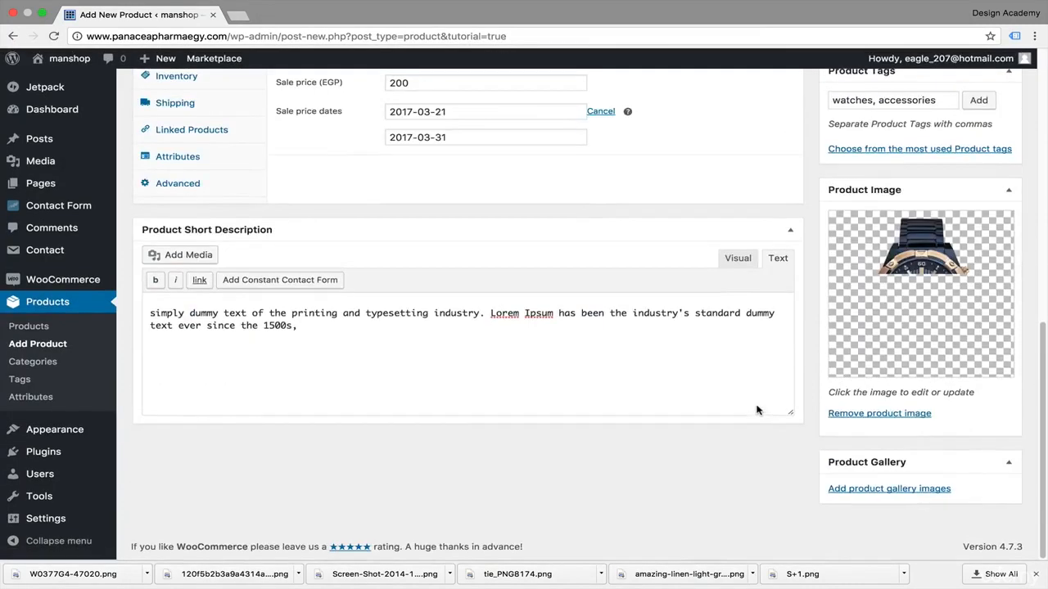
left_click(856, 489)
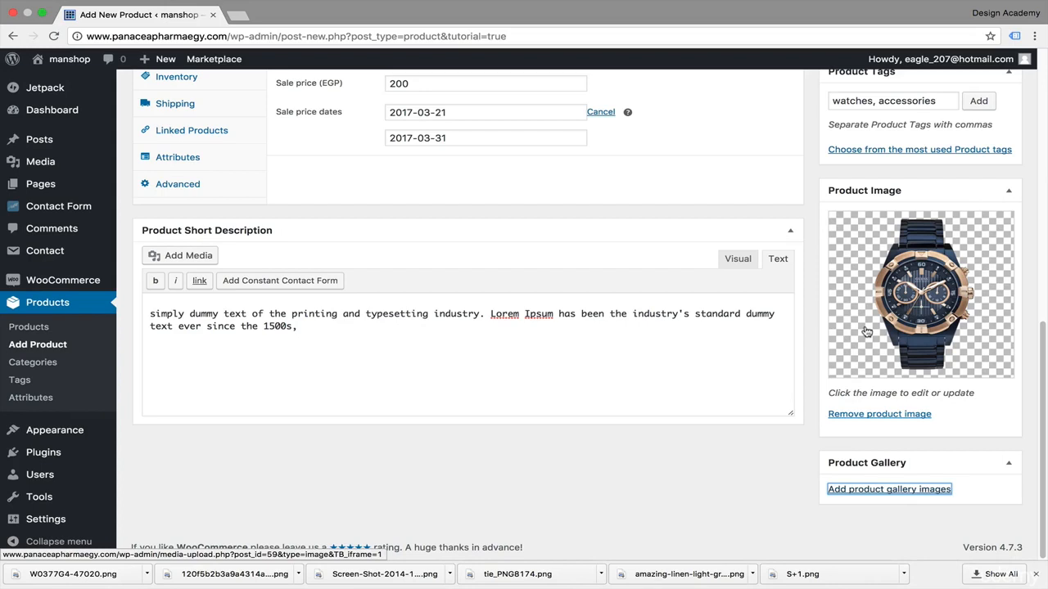
left_click(857, 489)
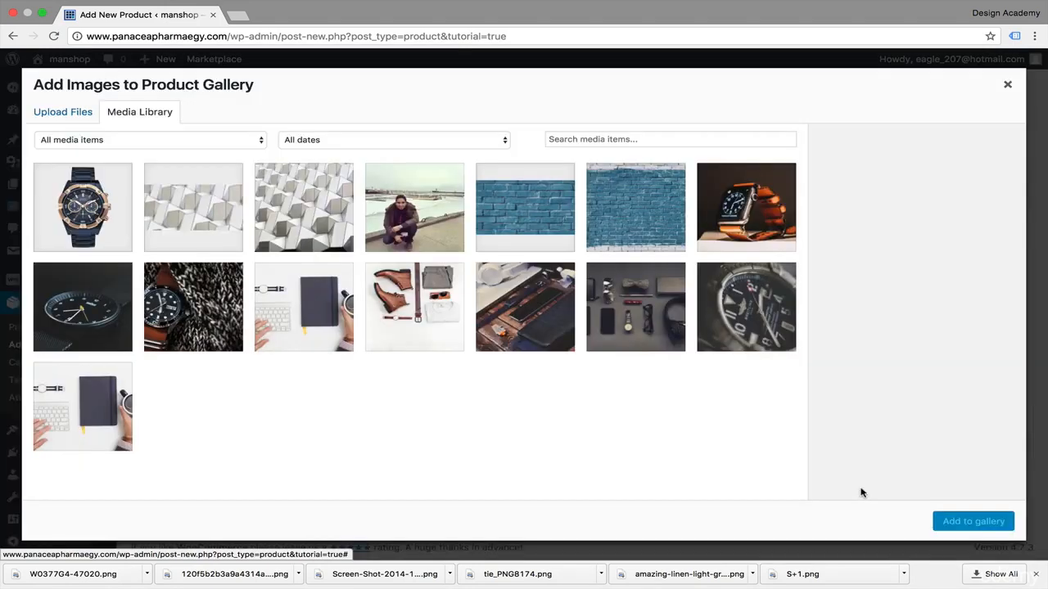
left_click(710, 311)
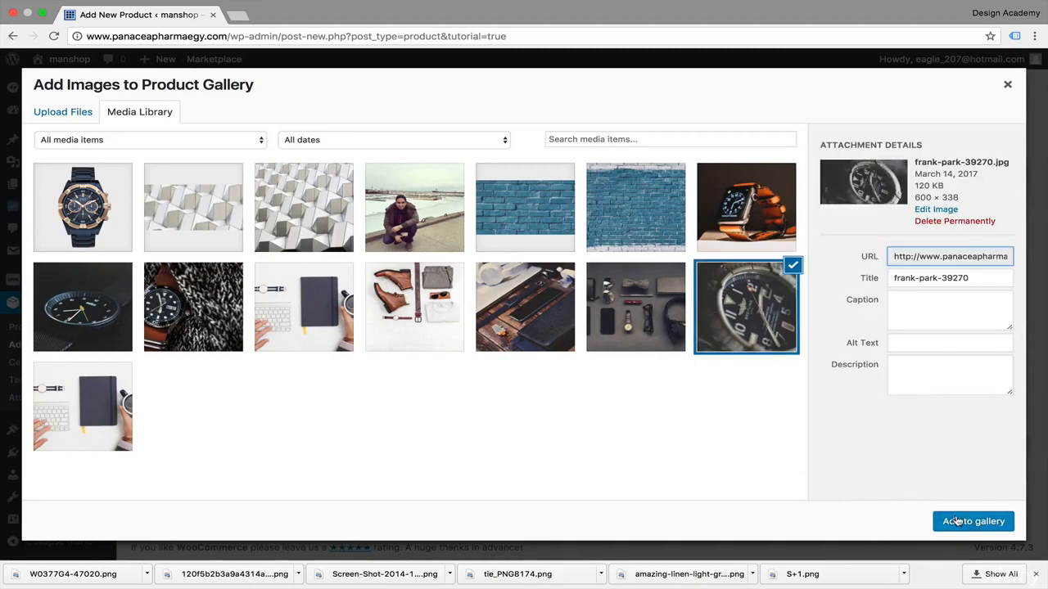
left_click(958, 521)
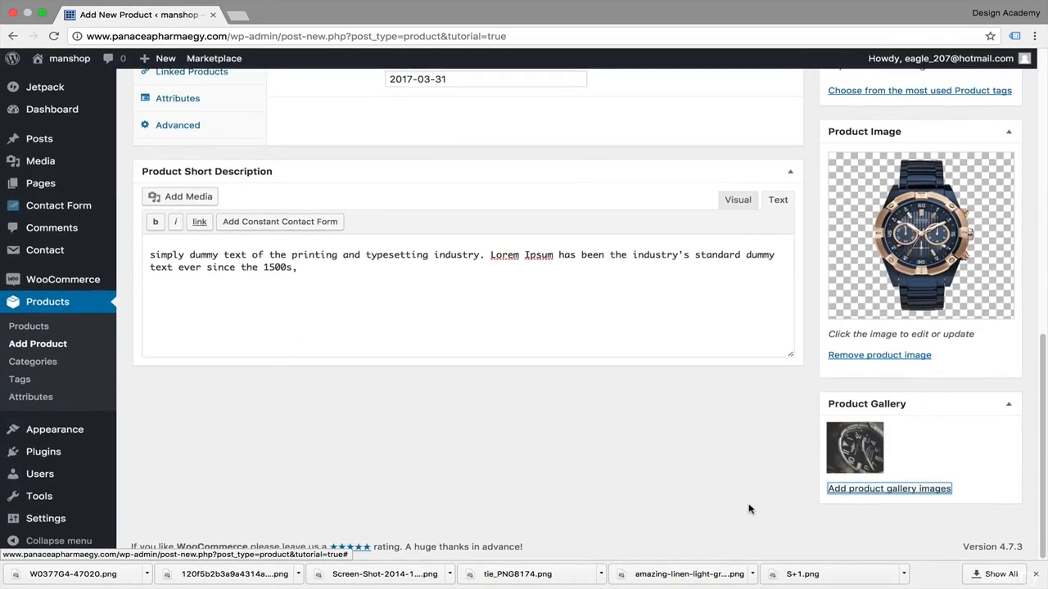
left_click(914, 489)
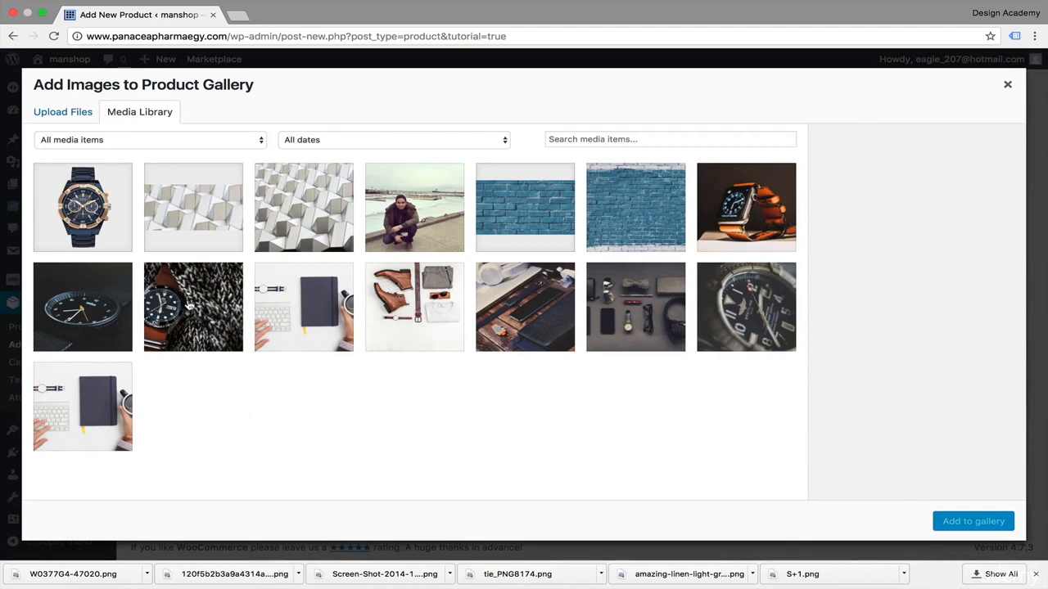
left_click(219, 305)
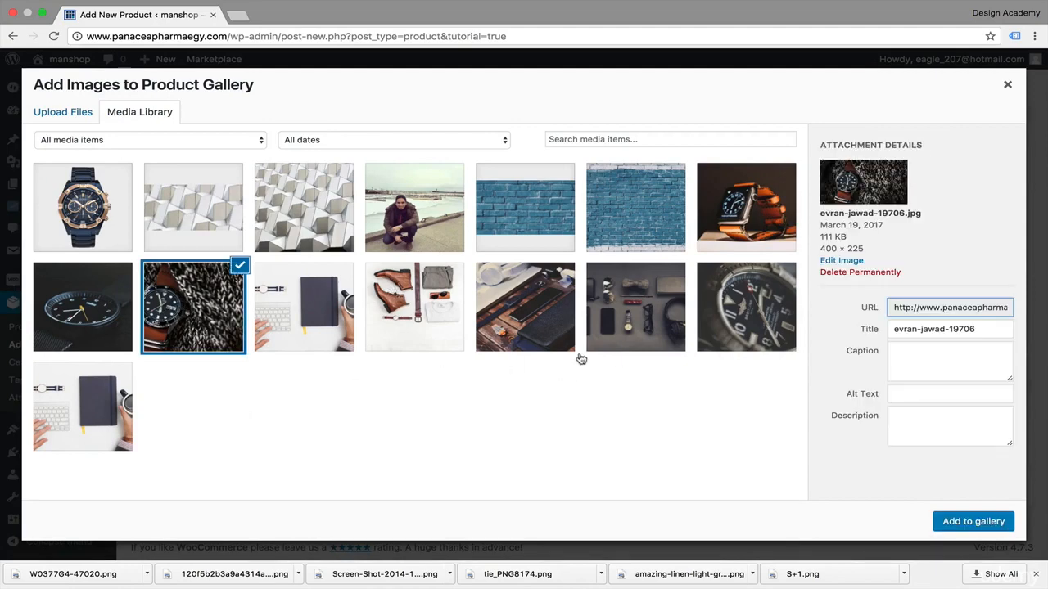
left_click(984, 521)
Step: Dismiss the product tutorial tips one by one, from Virtual Products through Publish Your Product
scroll(632, 446, "up", 10)
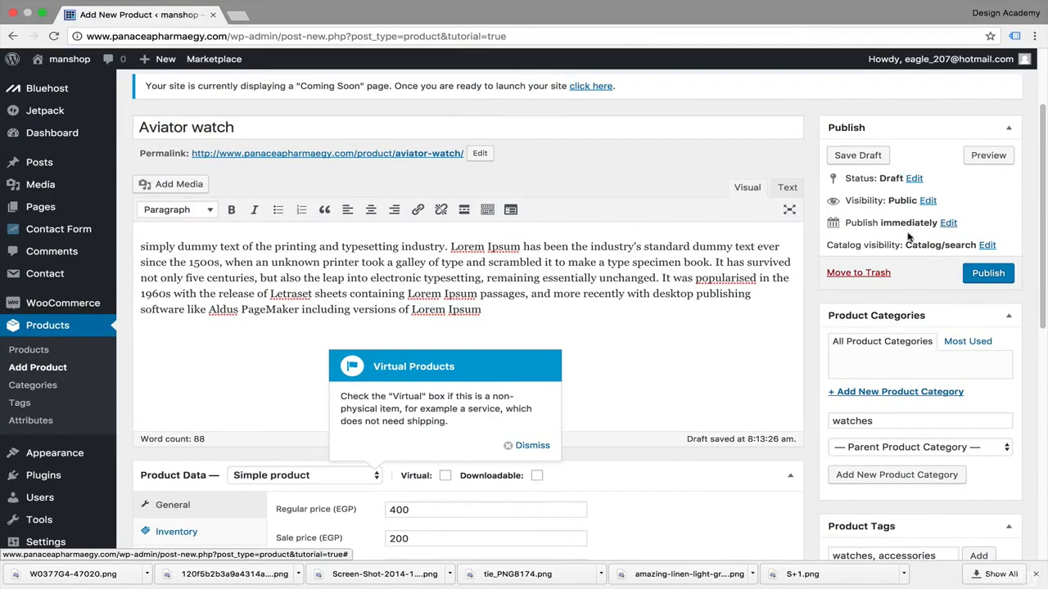
scroll(673, 366, "down", 2)
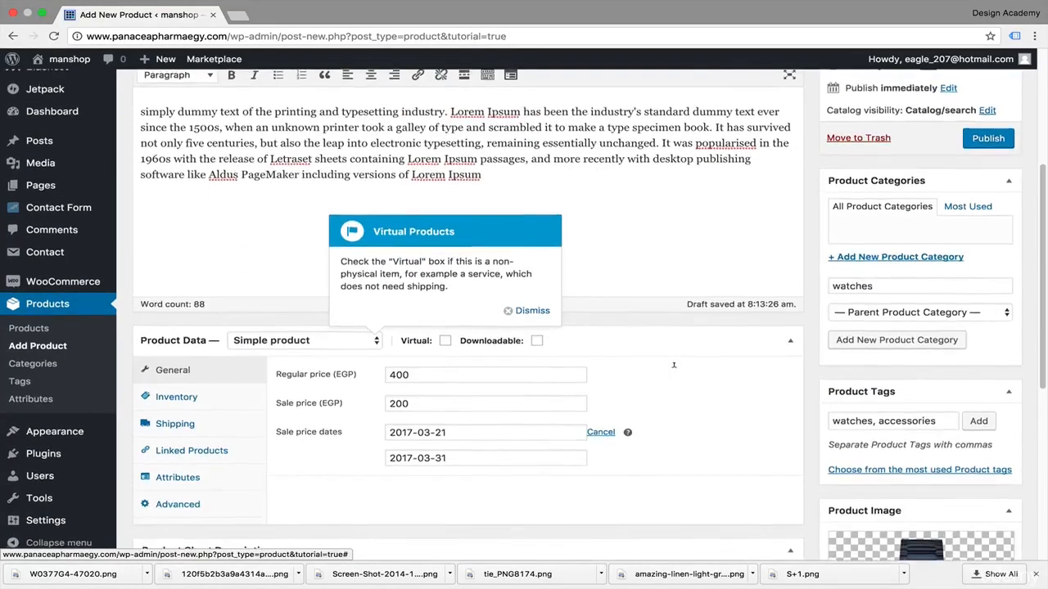
scroll(674, 366, "down", 2)
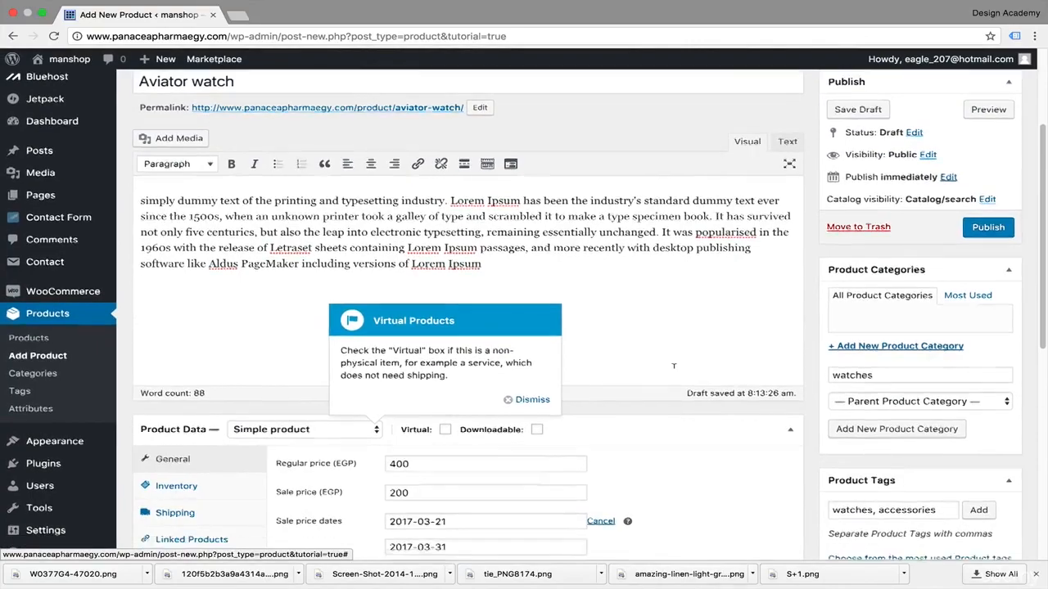
scroll(673, 366, "up", 2)
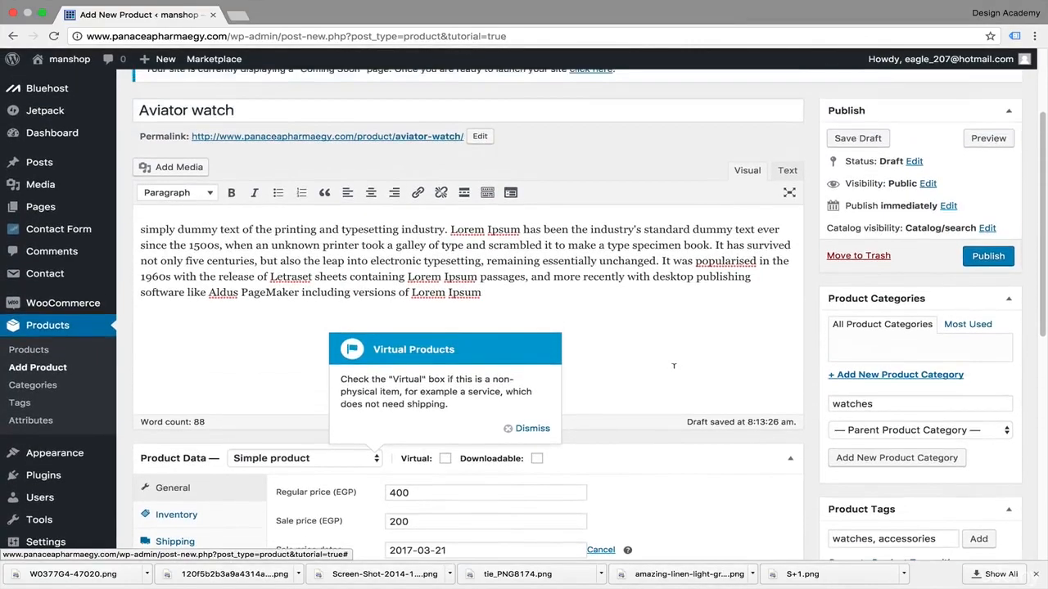
scroll(674, 366, "down", 6)
scroll(674, 366, "up", 3)
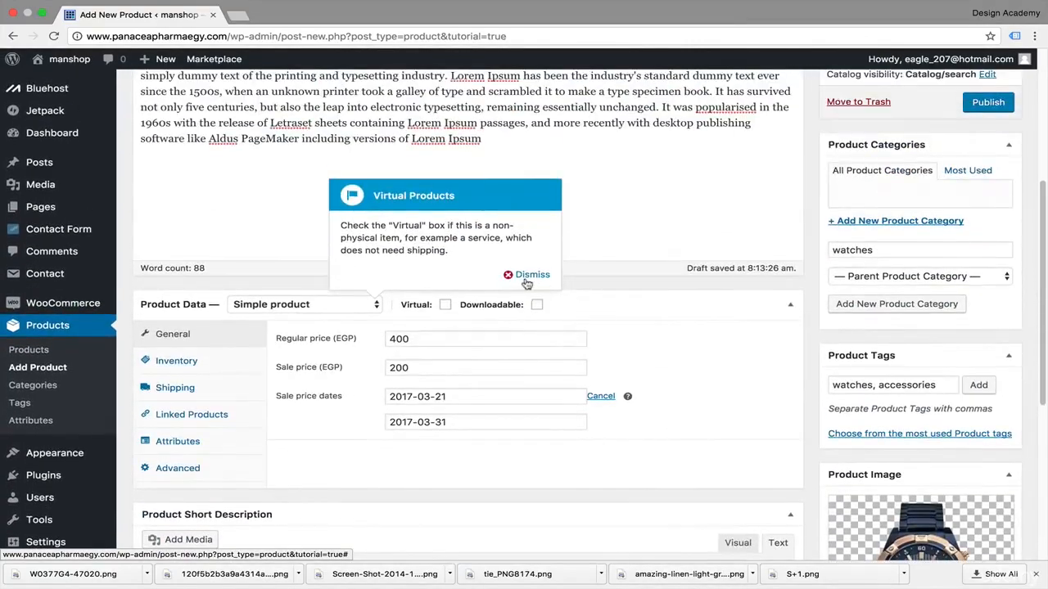
left_click(528, 275)
left_click(610, 276)
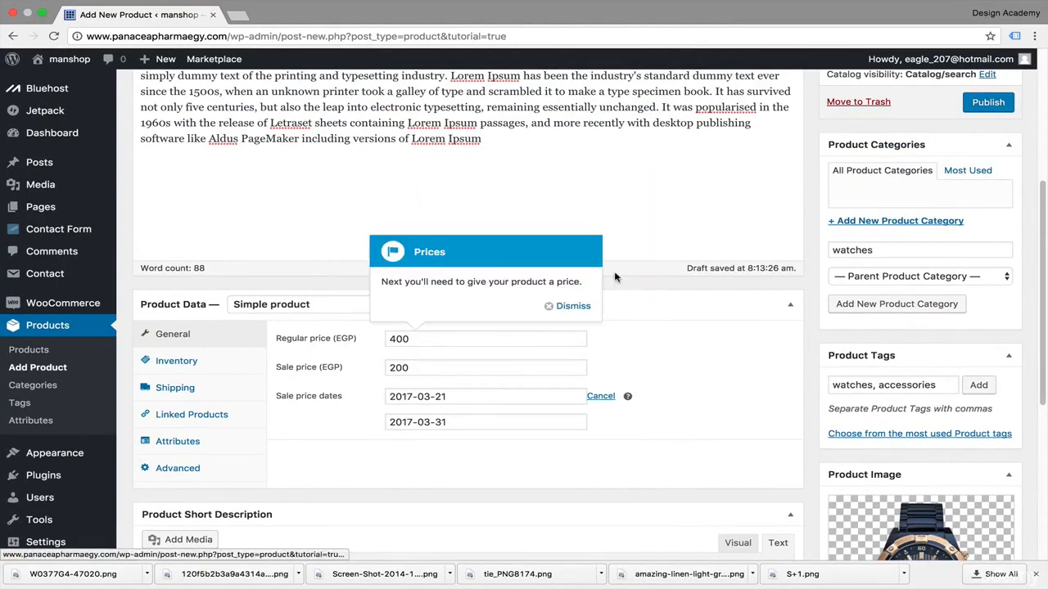
left_click(569, 309)
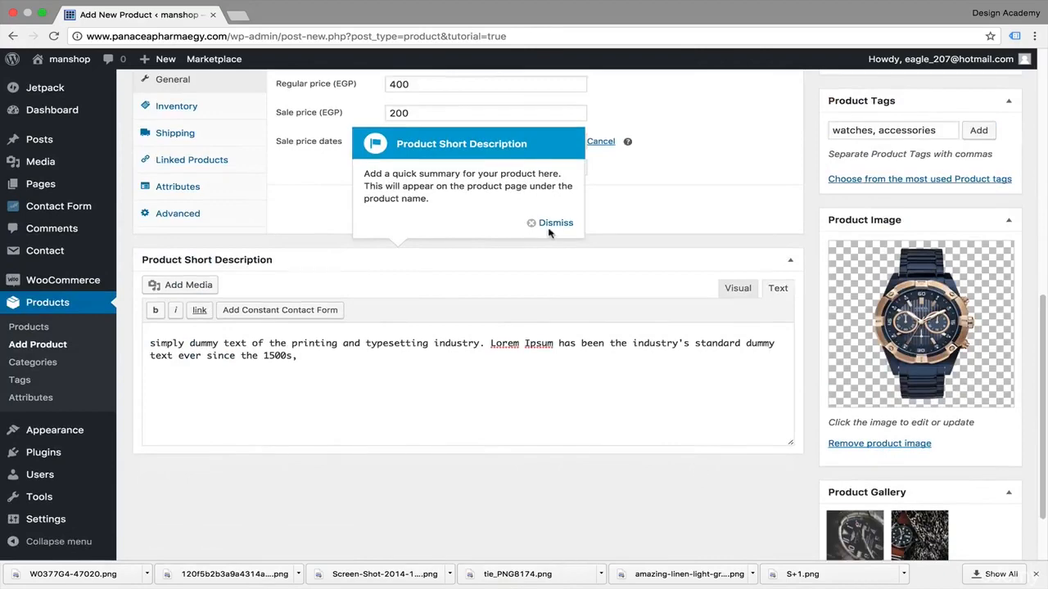
left_click(556, 225)
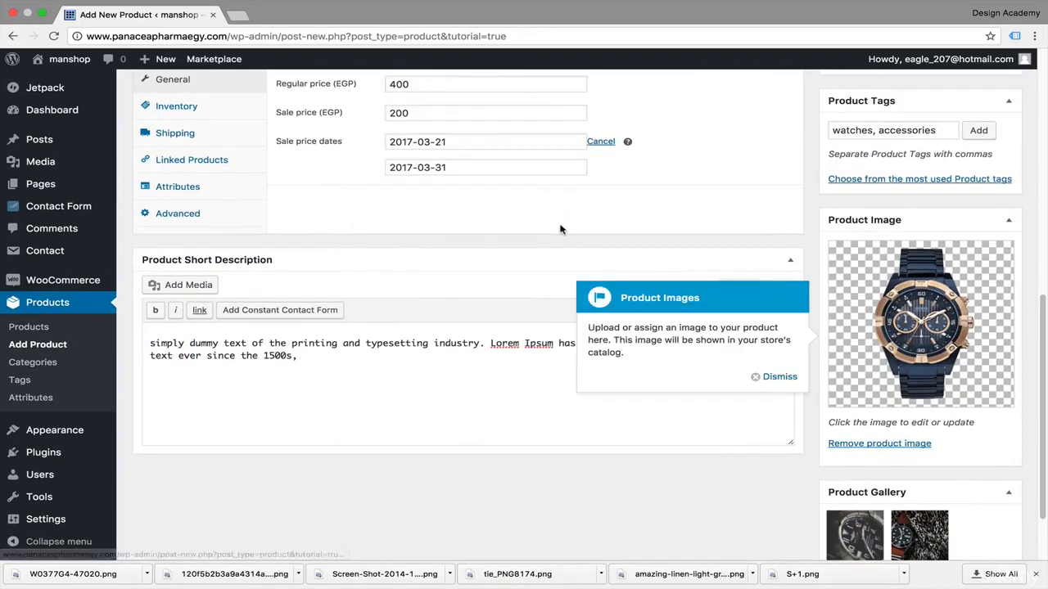
left_click(785, 379)
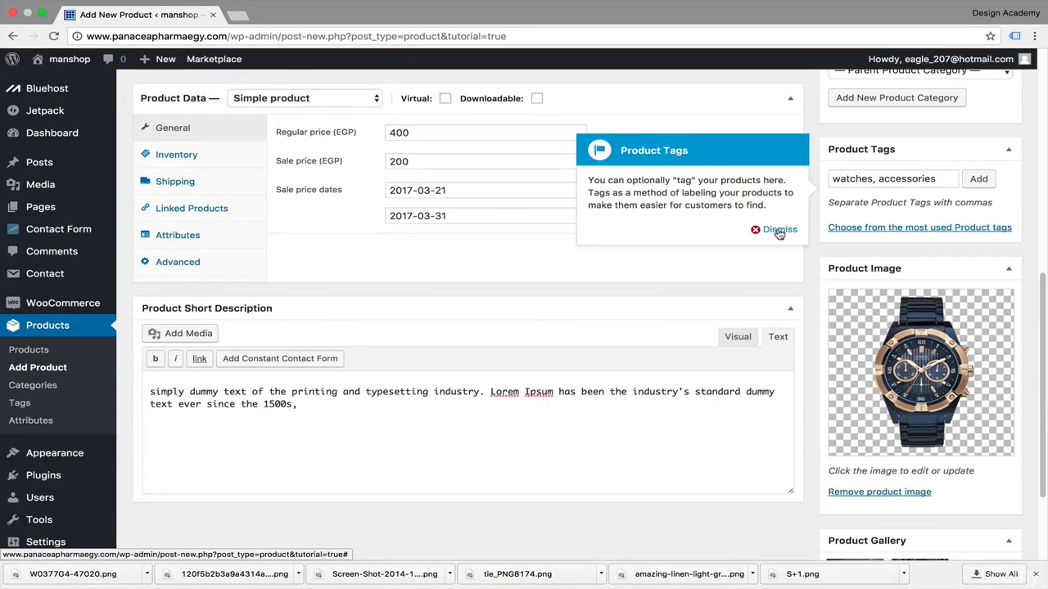
left_click(779, 231)
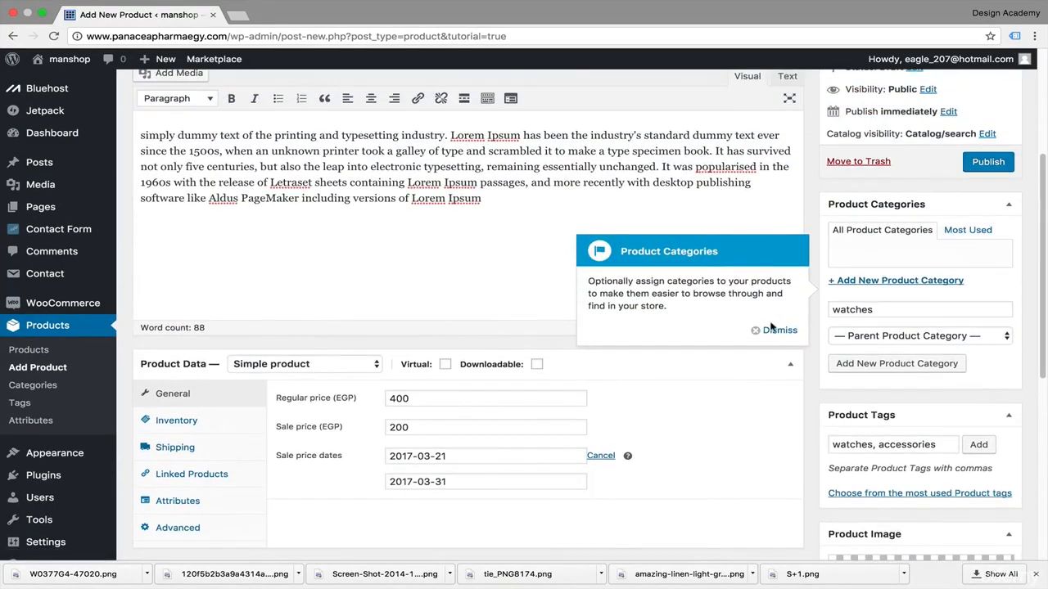
left_click(776, 329)
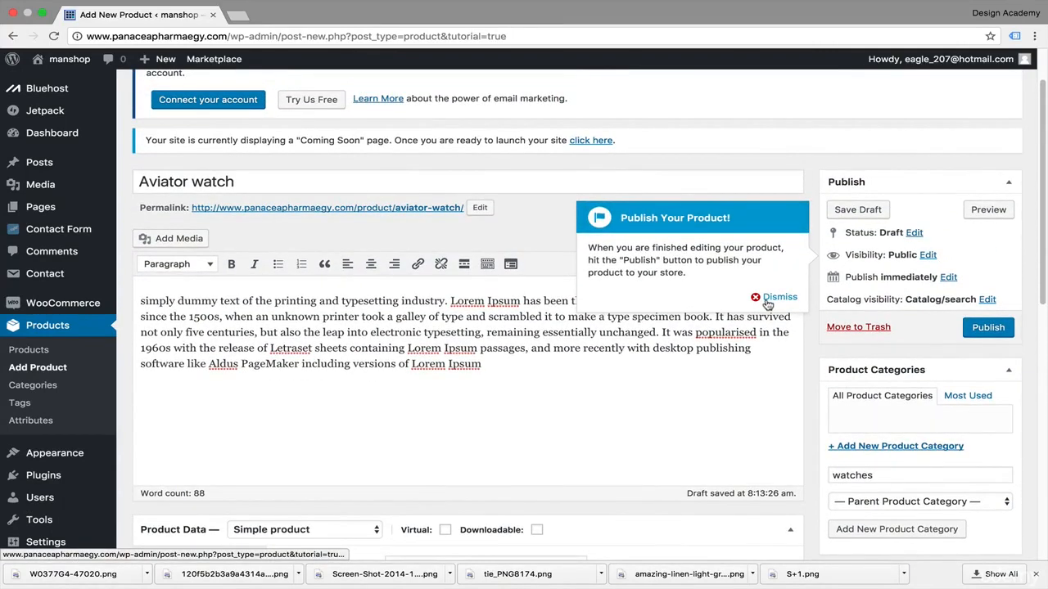
left_click(778, 298)
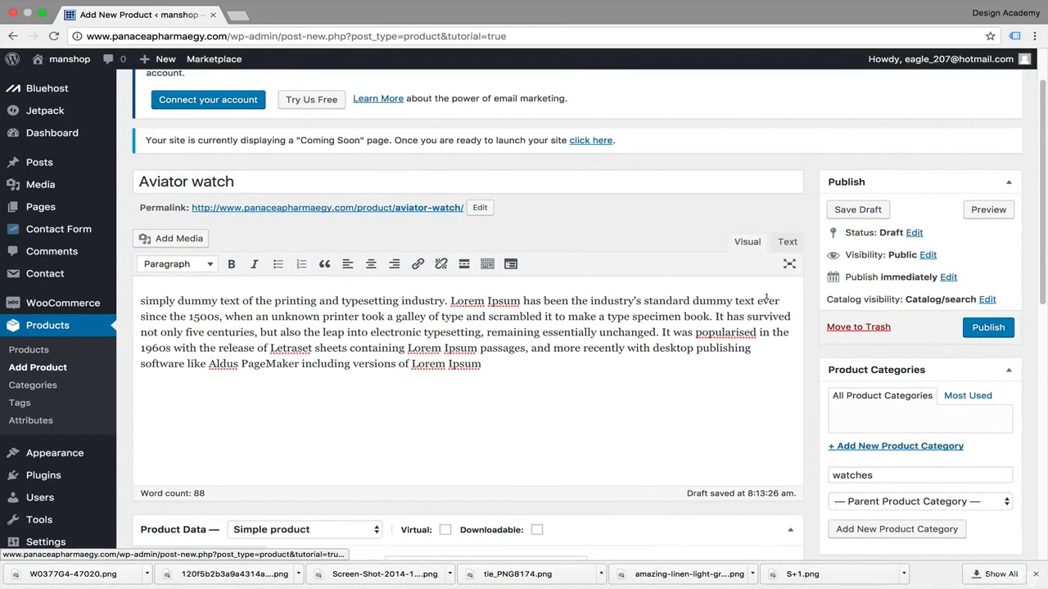
Step: Publish the Aviator watch product and review its store page, including the price, tags, gallery images and description
left_click(990, 328)
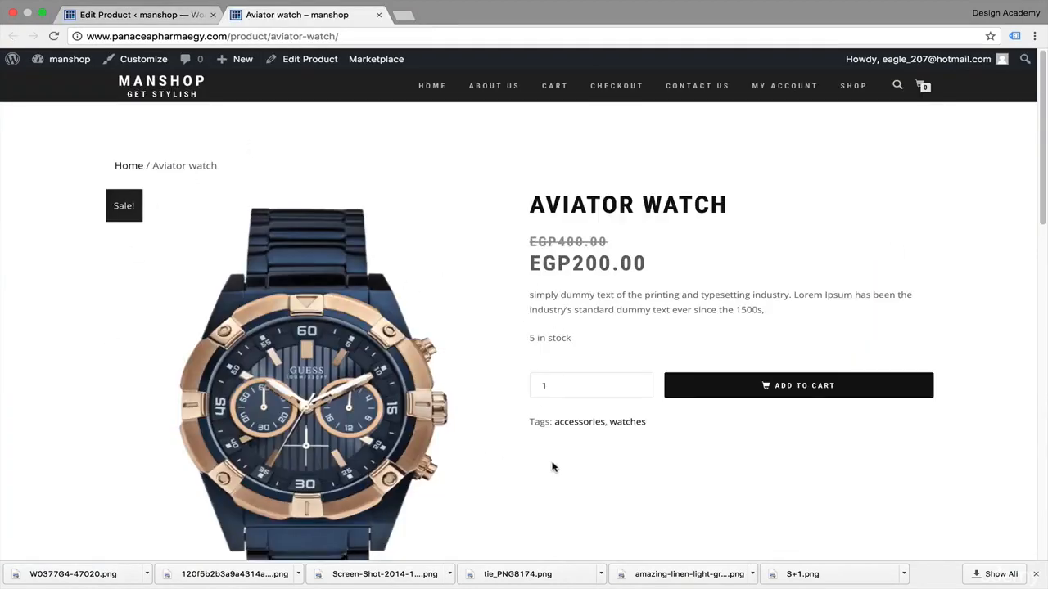
scroll(553, 466, "down", 3)
scroll(552, 467, "down", 3)
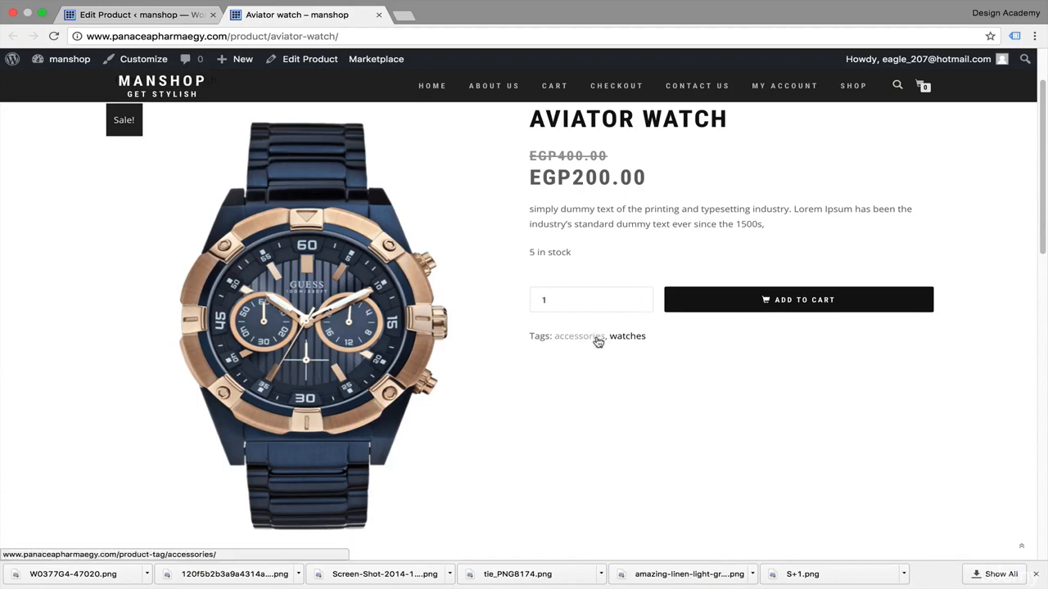
scroll(604, 403, "down", 10)
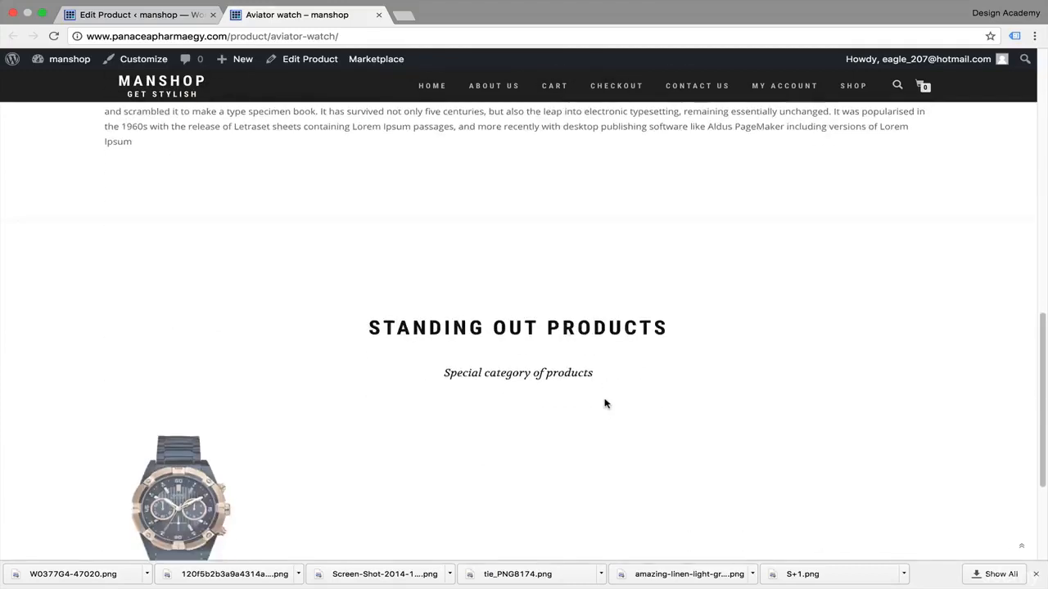
scroll(604, 403, "up", 10)
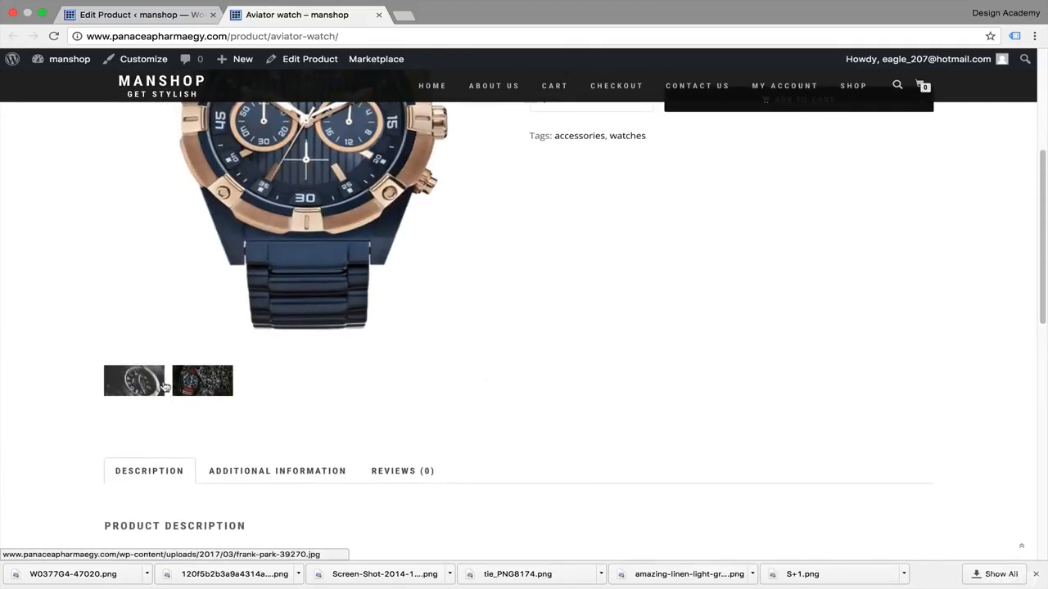
Step: View both Aviator watch gallery images enlarged, browse between them, and close the image viewer
left_click(140, 388)
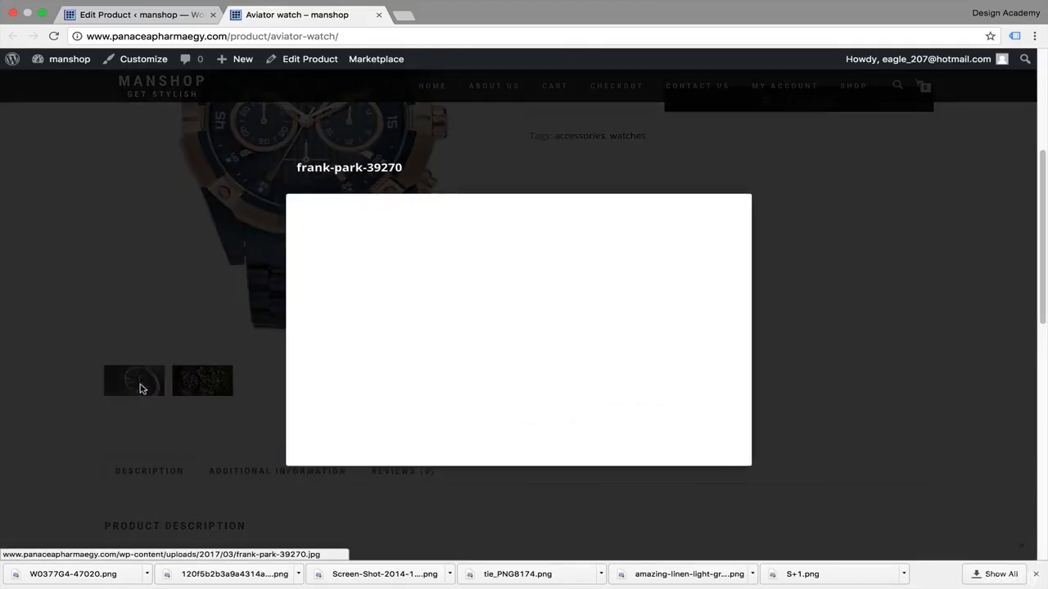
left_click(190, 386)
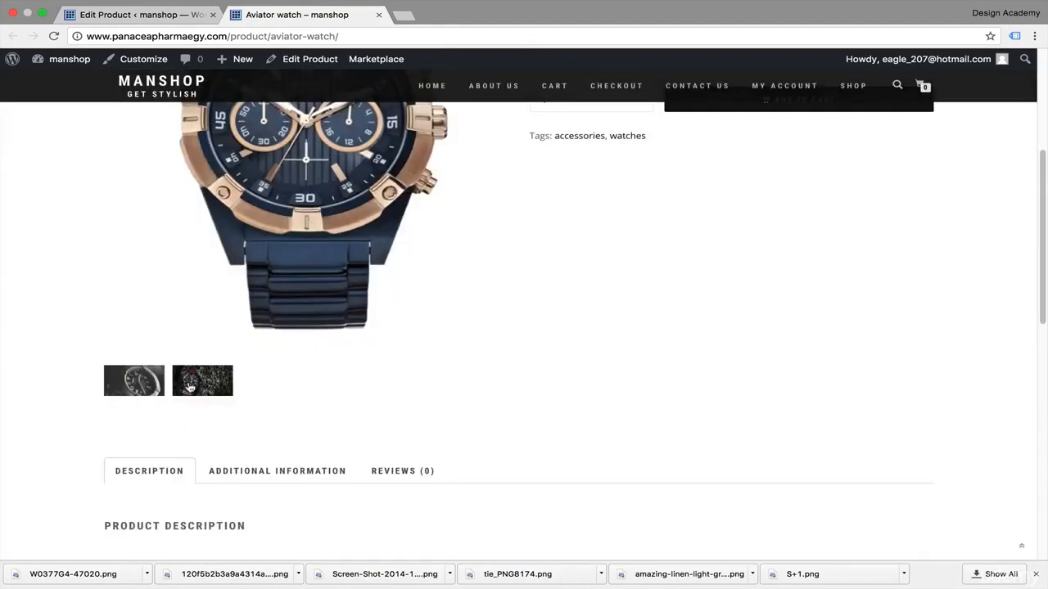
left_click(190, 386)
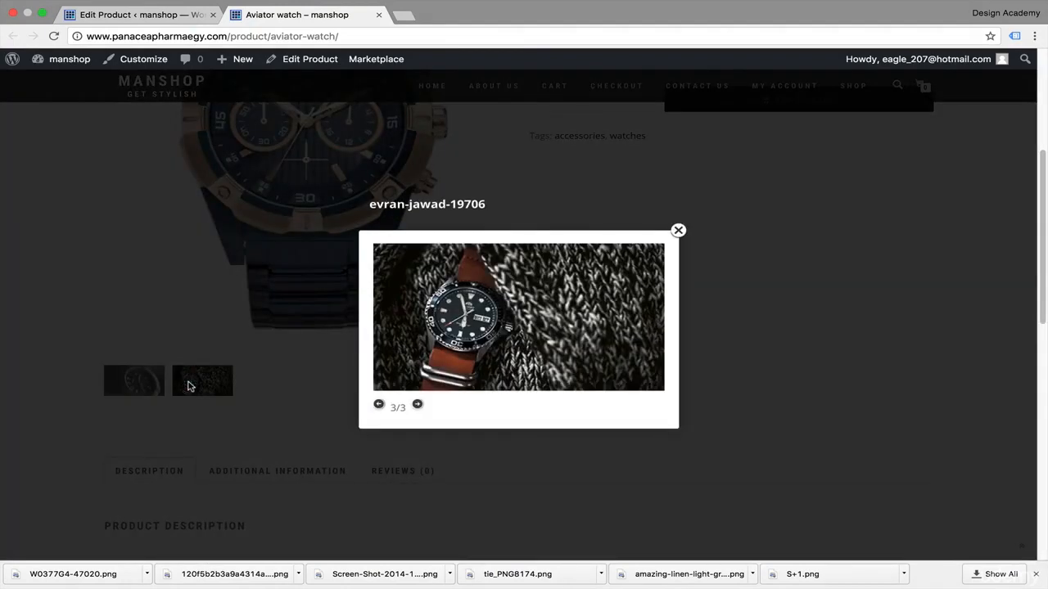
key("Left")
key("Right")
key("Left")
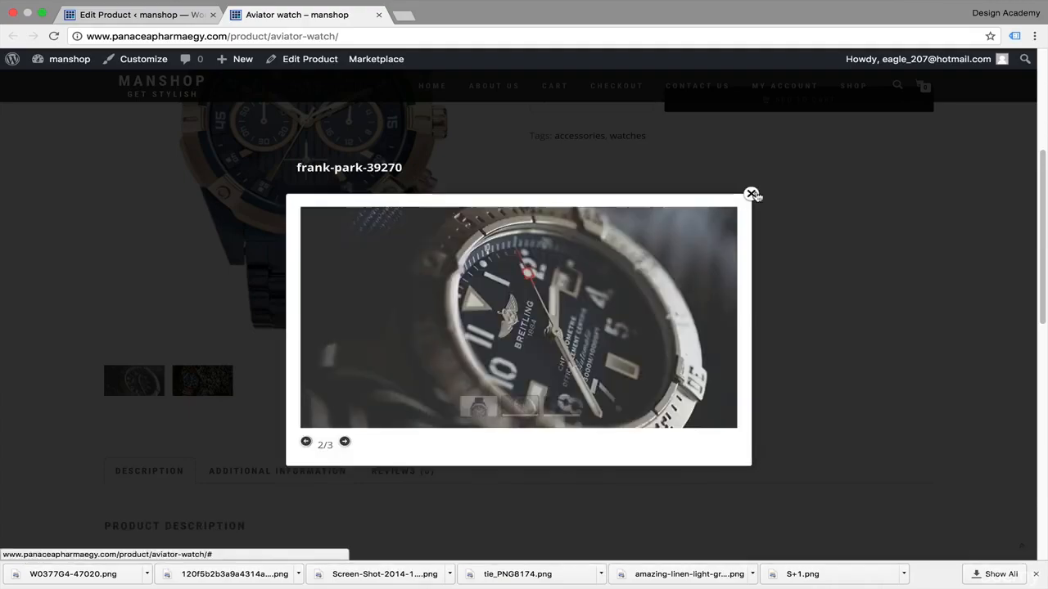
left_click(752, 194)
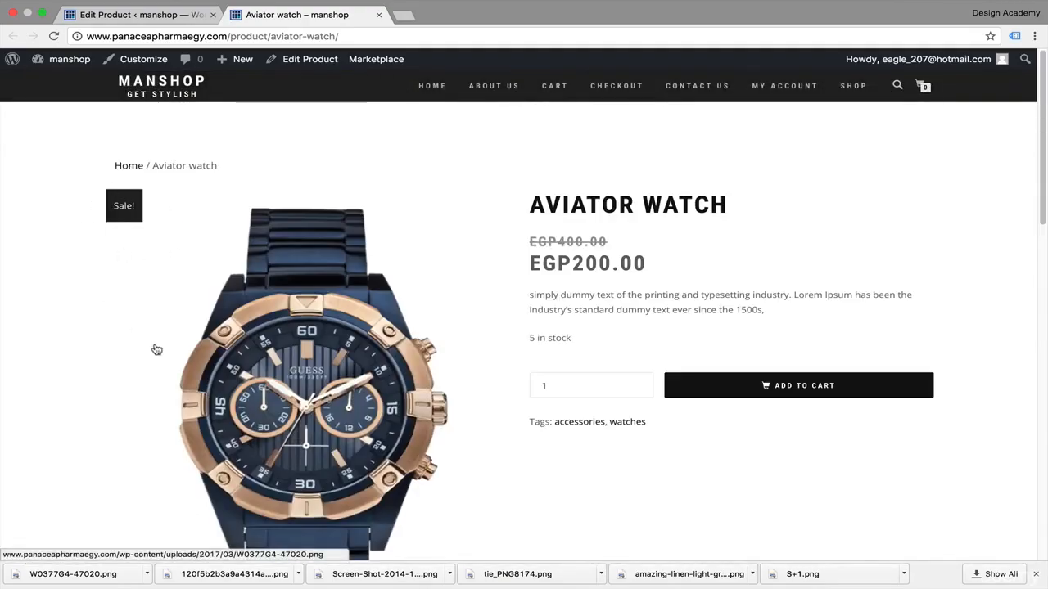
Step: Examine the rest of the Aviator watch store page, including the Standing Out Products section, the product description and the price and stock details
scroll(156, 349, "down", 10)
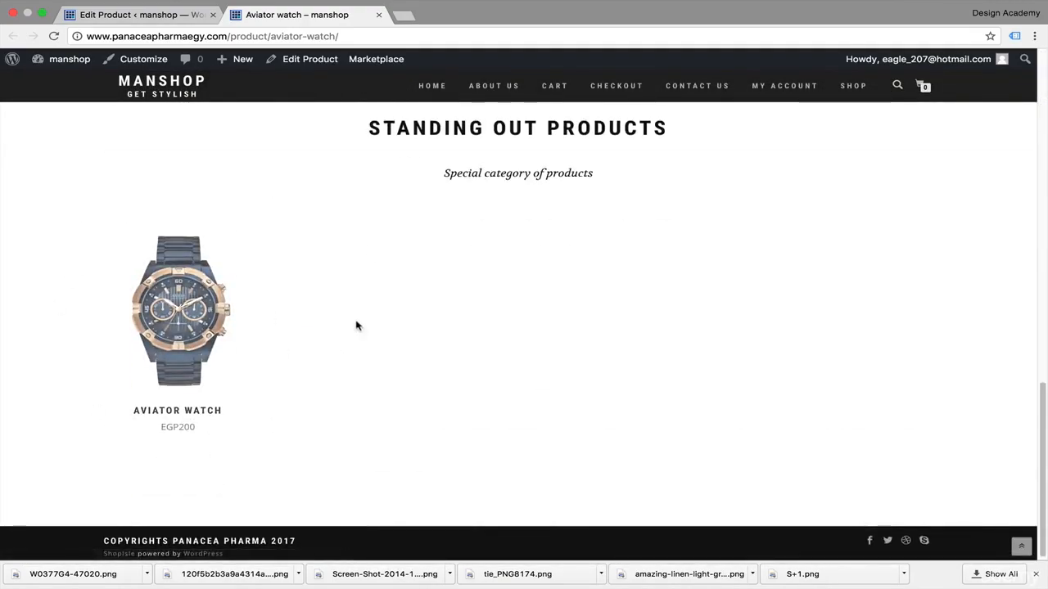
scroll(405, 162, "up", 3)
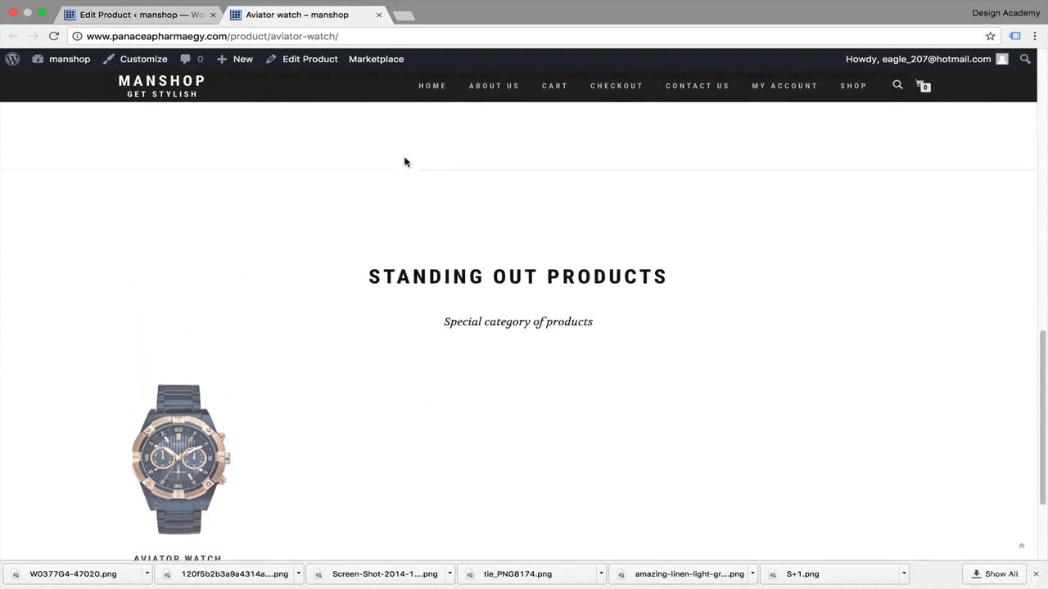
scroll(522, 374, "down", 2)
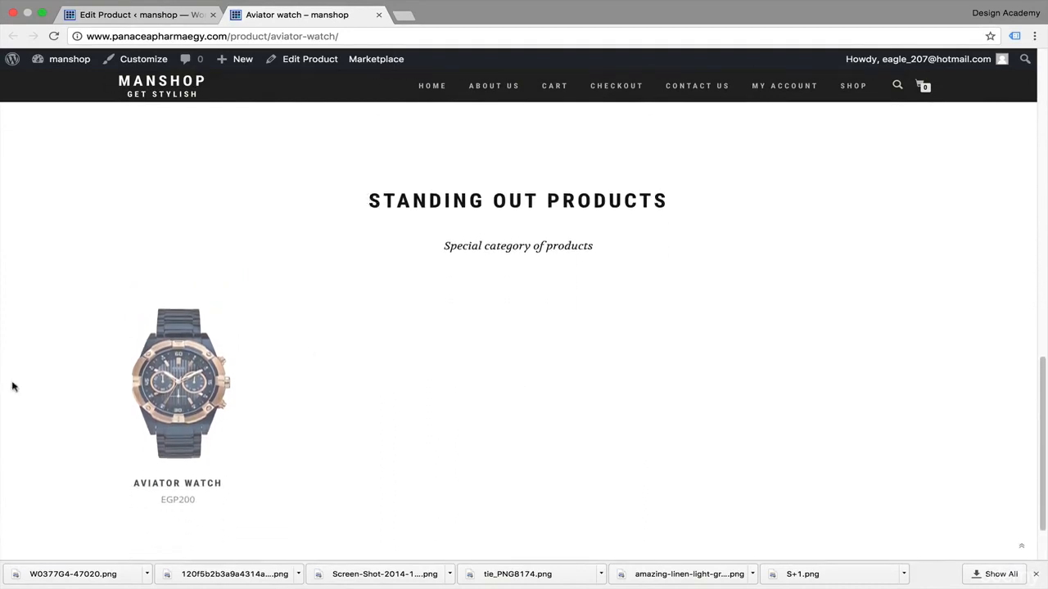
scroll(423, 495, "up", 2)
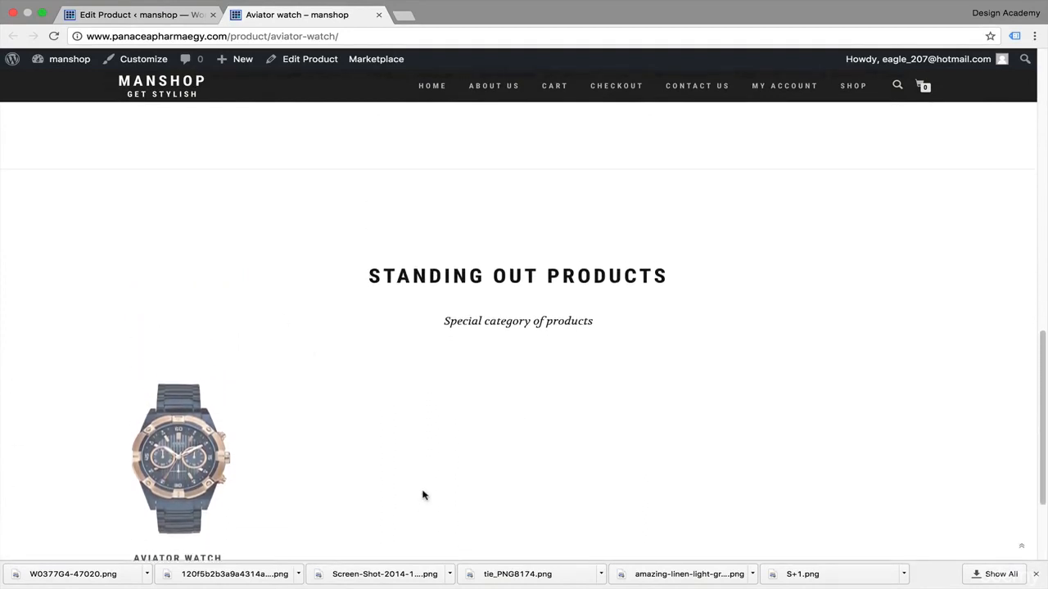
scroll(423, 495, "up", 1)
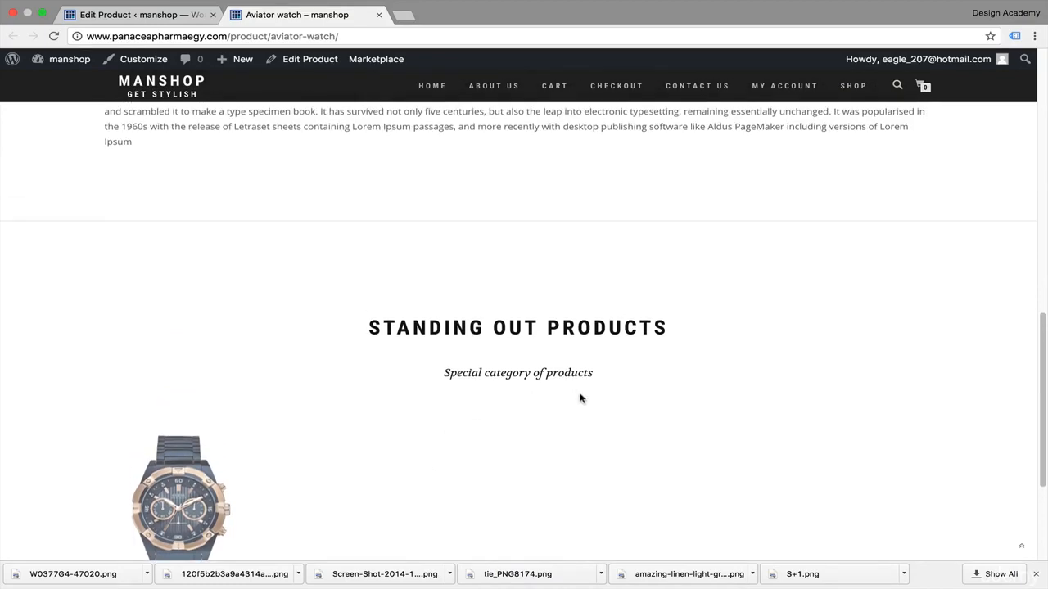
scroll(446, 498, "up", 10)
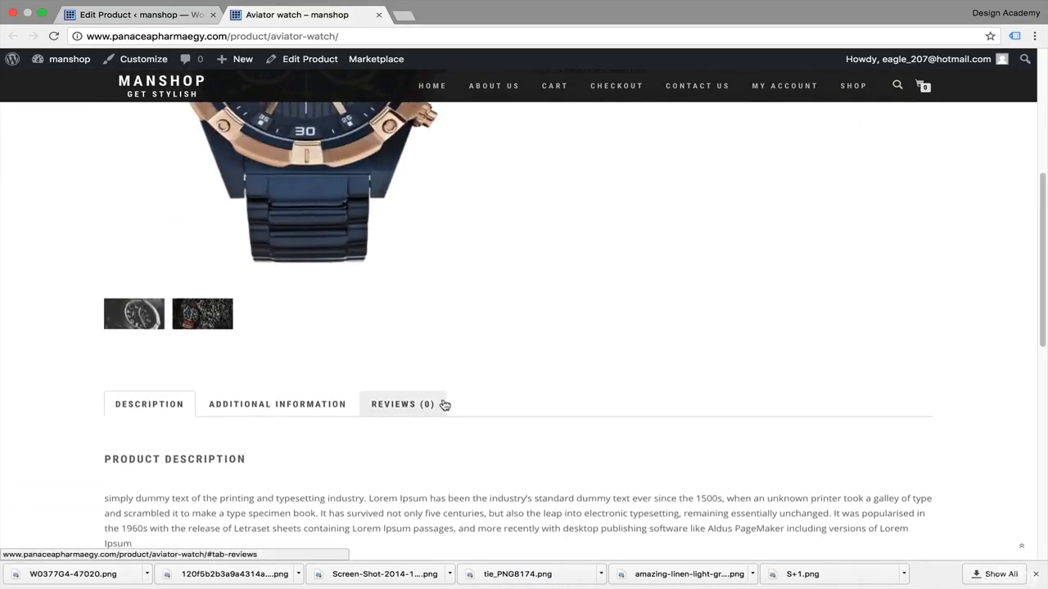
scroll(441, 402, "down", 5)
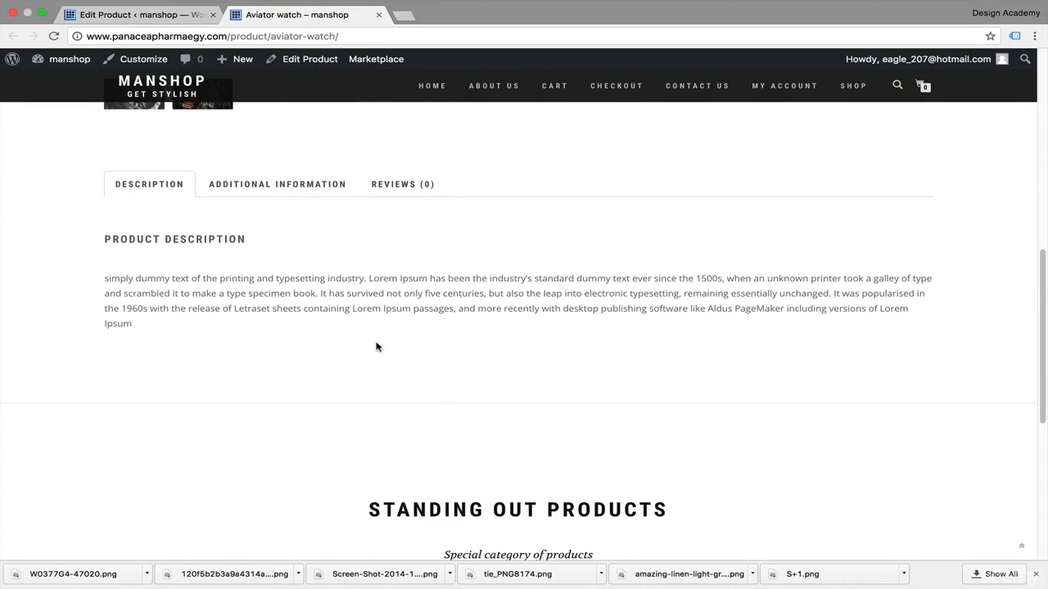
scroll(386, 356, "up", 15)
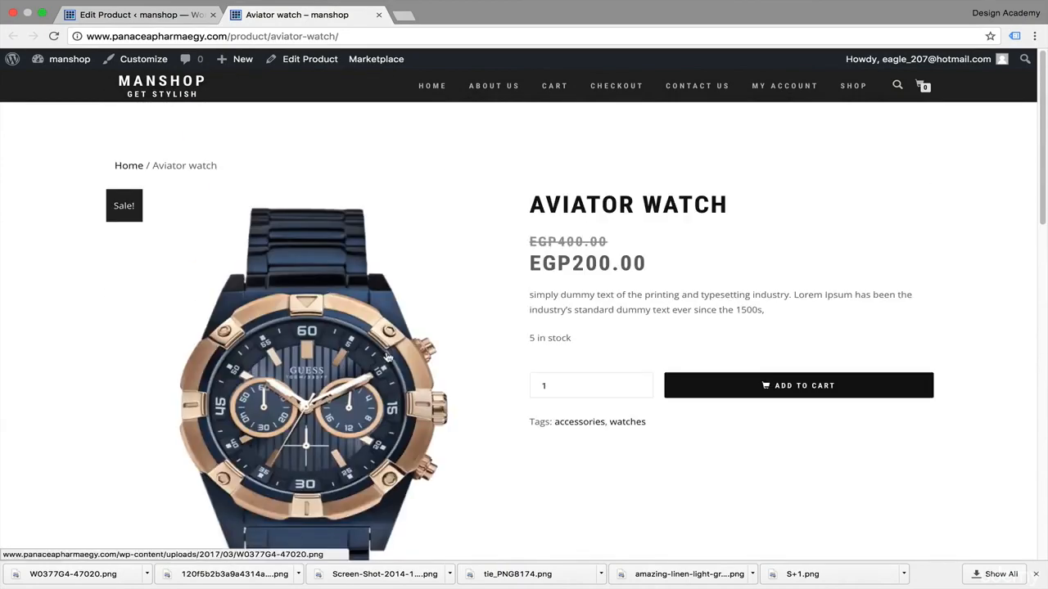
scroll(703, 305, "down", 3)
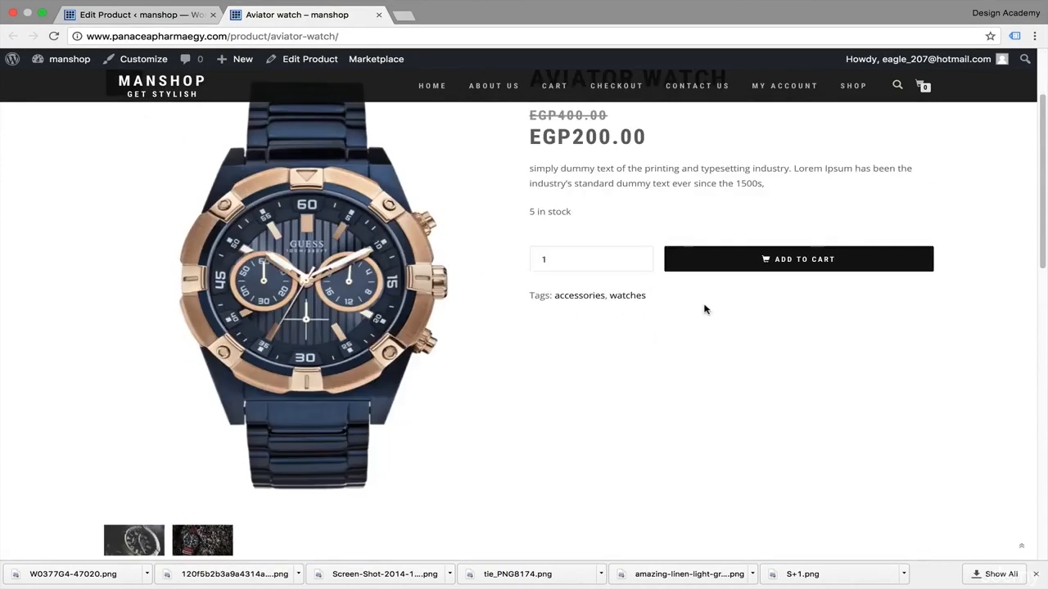
scroll(703, 306, "up", 2)
scroll(704, 306, "down", 3)
scroll(704, 309, "up", 3)
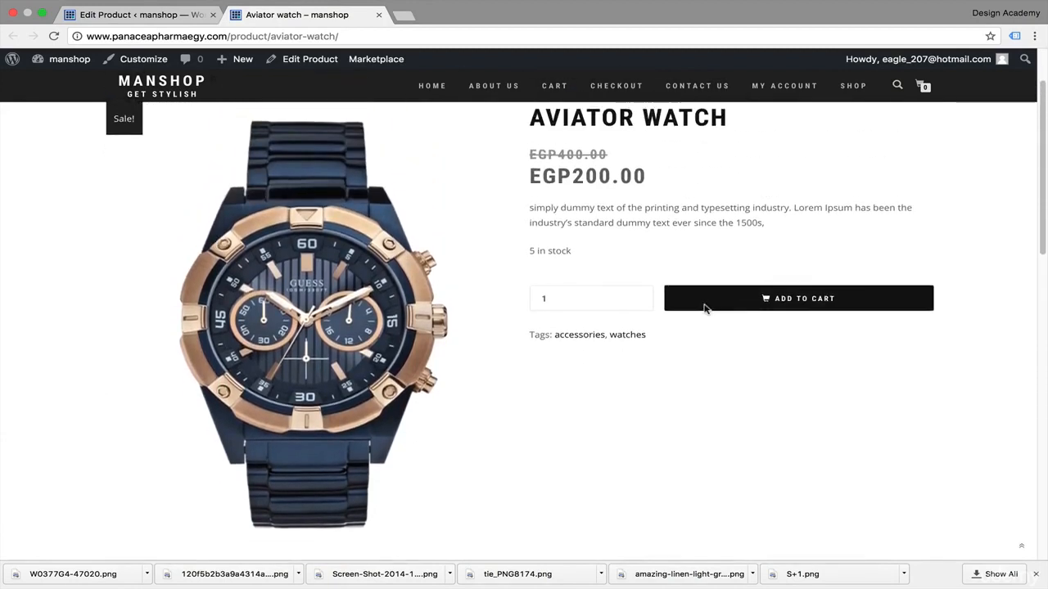